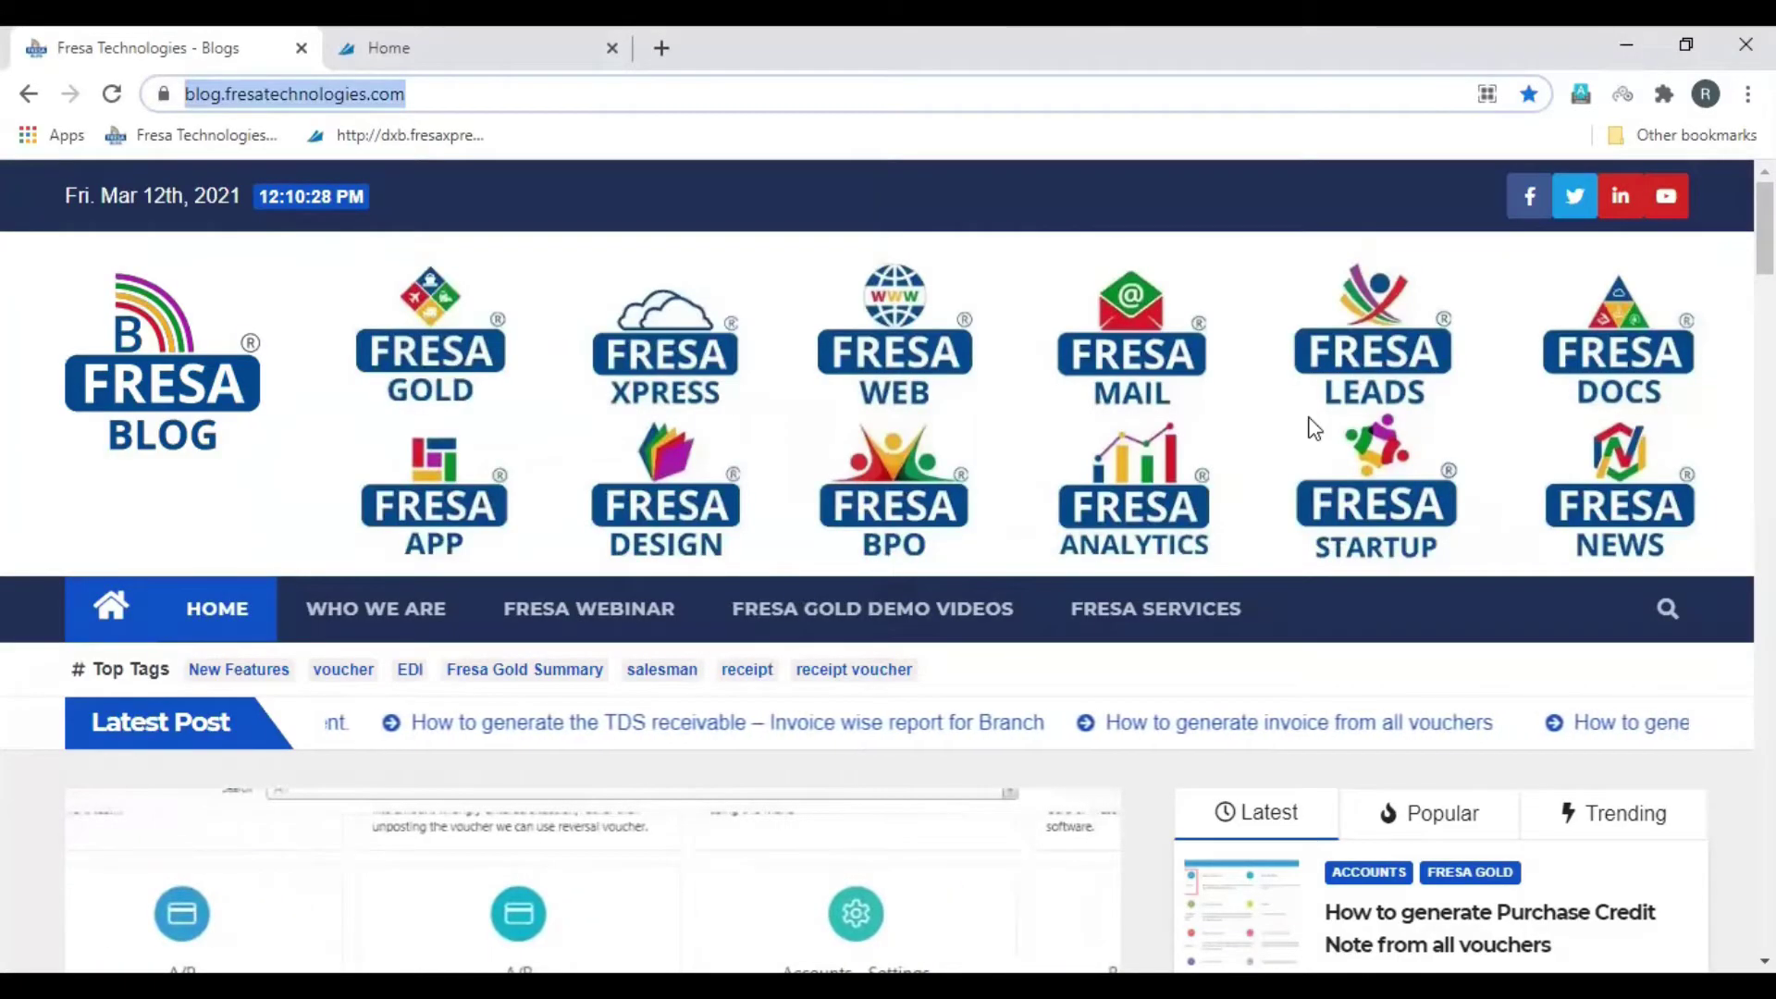
- Search Fresa Blog for "charge code" to list matching articles
{"action": "left_click", "coordinate": [1667, 610]}
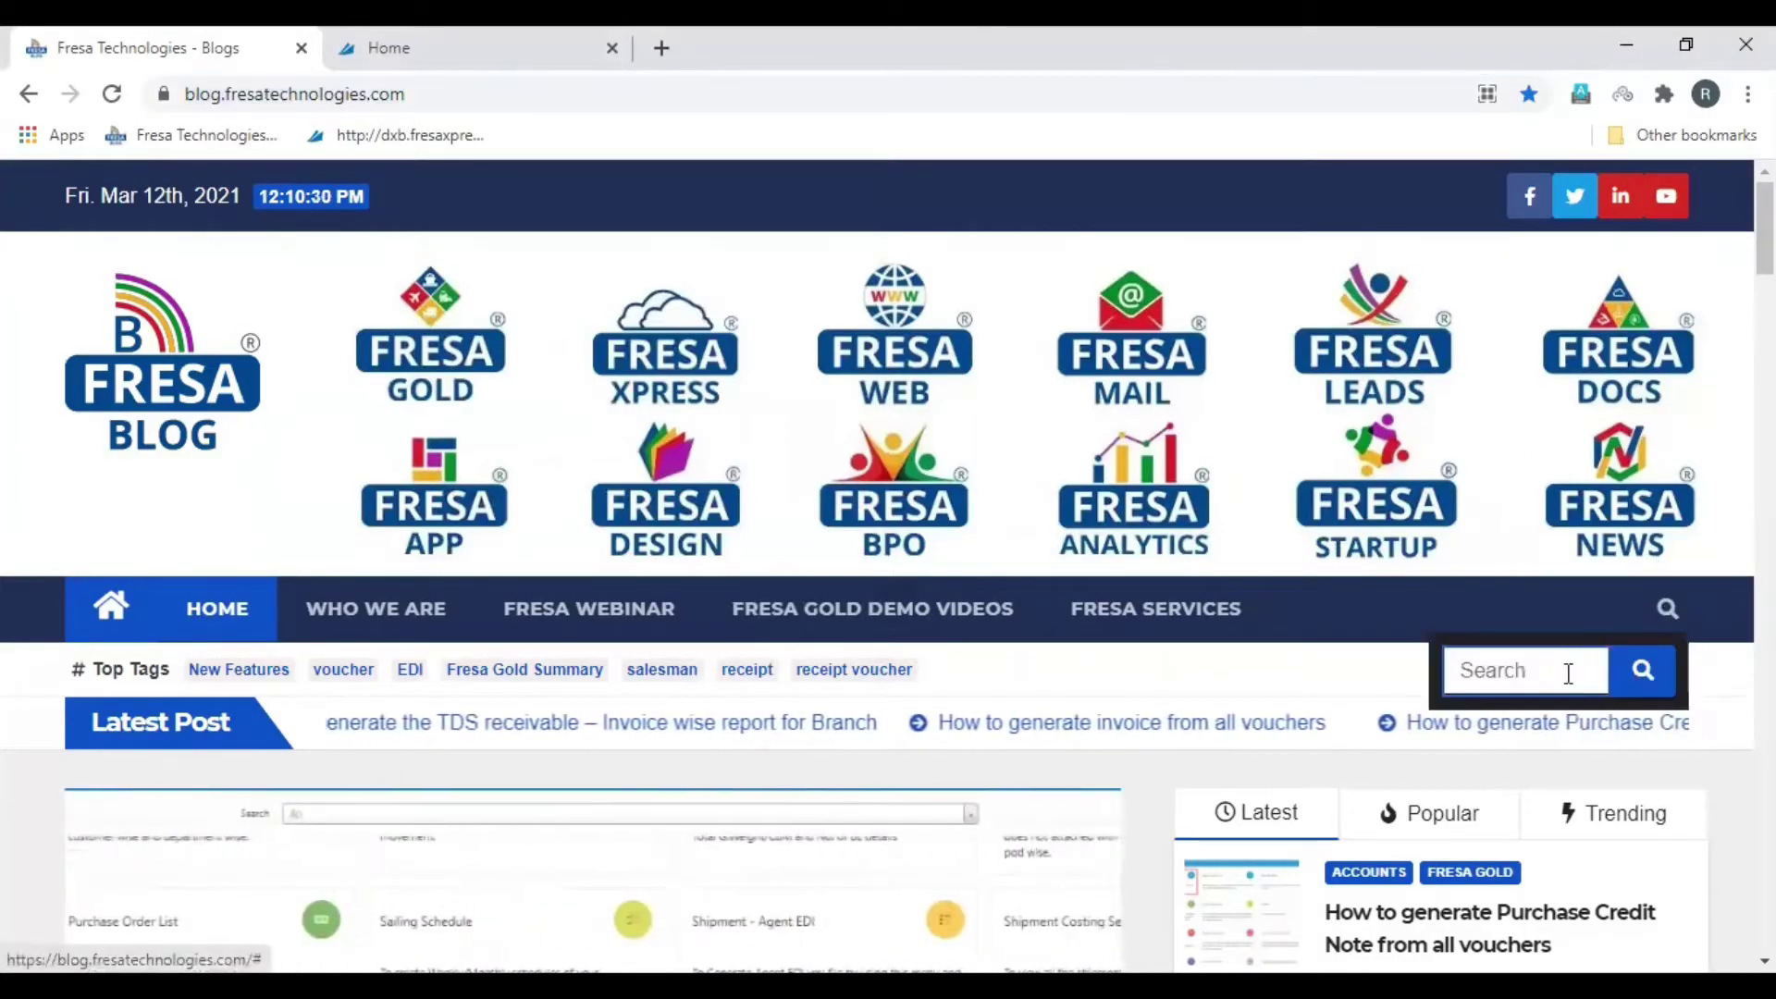
{"action": "type", "text": "charge code"}
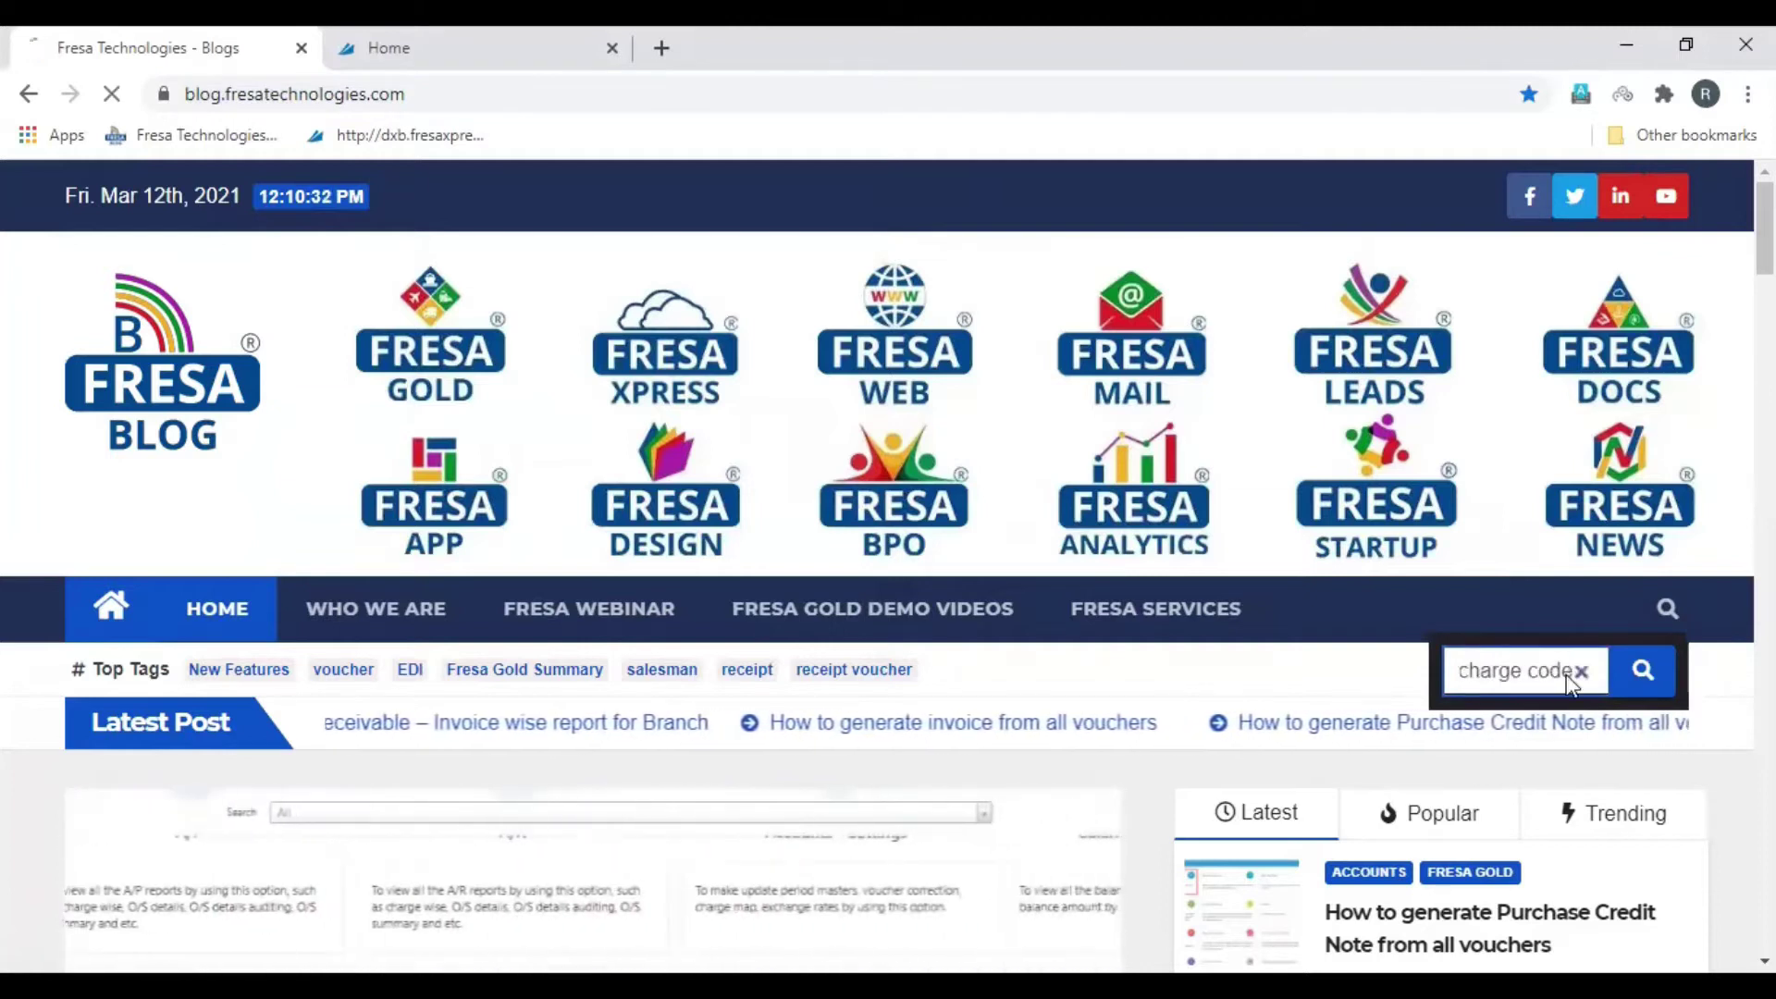
{"action": "key", "text": "Return"}
{"action": "scroll", "coordinate": [847, 680], "scroll_direction": "down", "scroll_amount": 2}
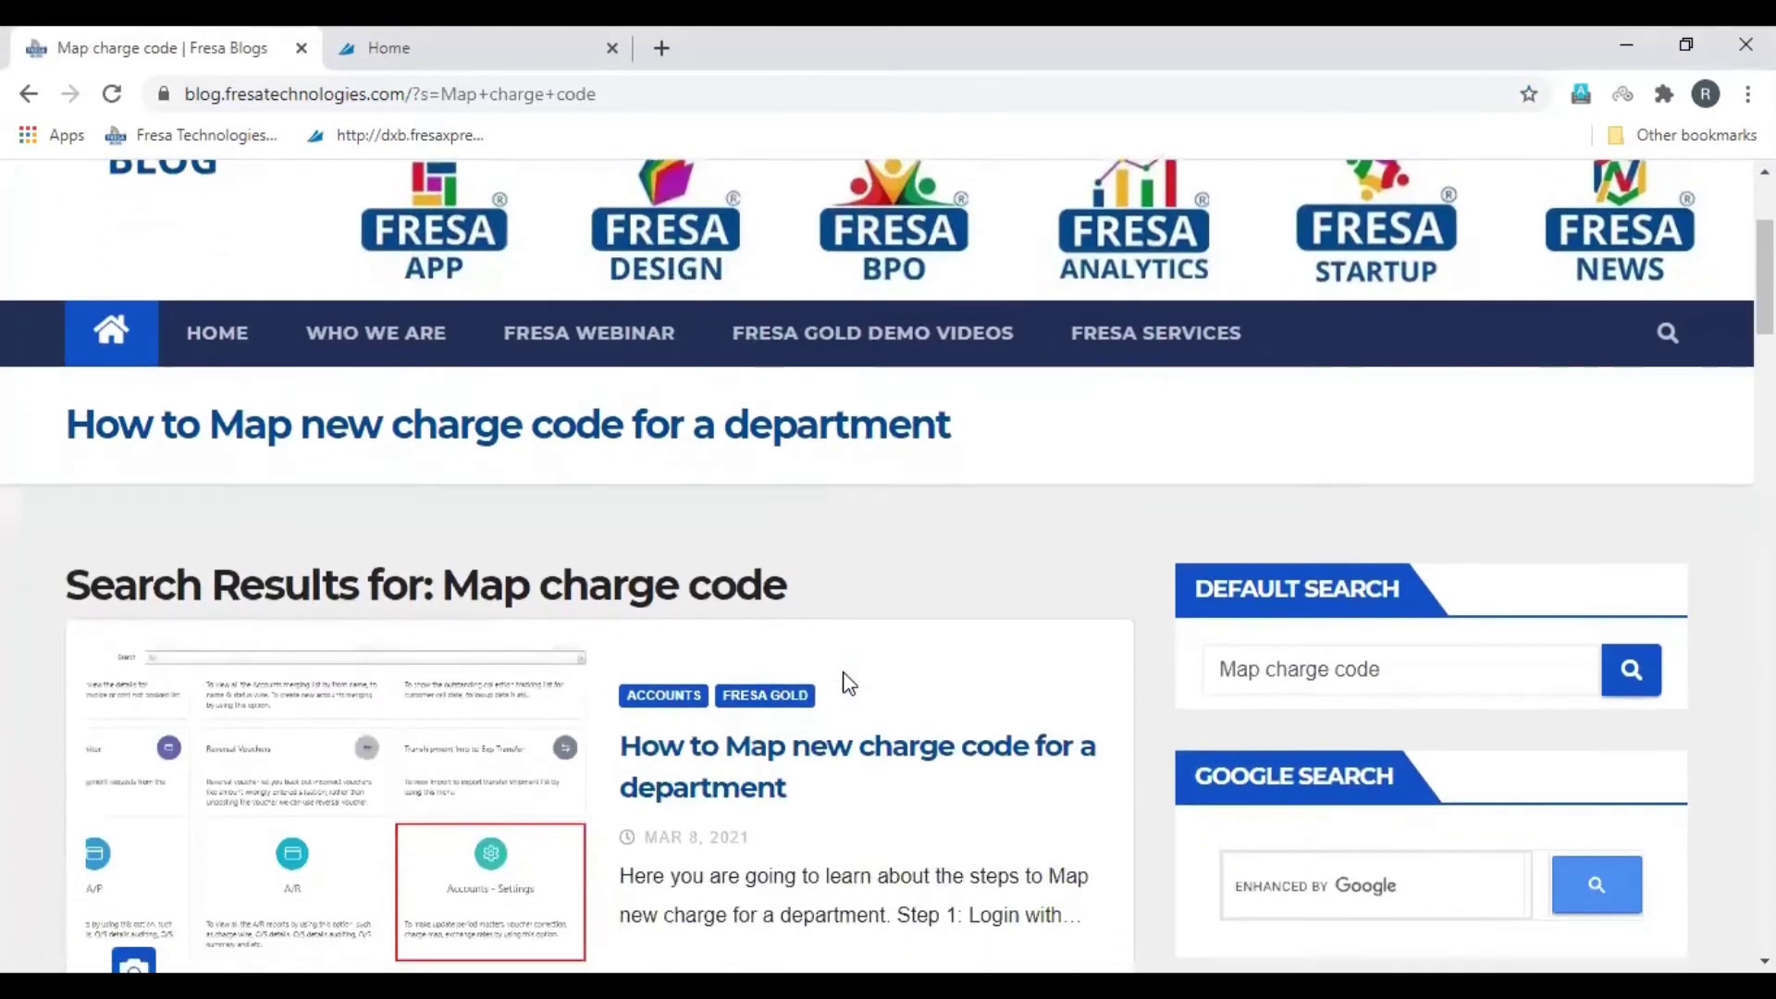
- Open the "How to Map new charge code for a department" article
{"action": "left_click", "coordinate": [847, 750]}
{"action": "scroll", "coordinate": [846, 752], "scroll_direction": "down", "scroll_amount": 1}
{"action": "scroll", "coordinate": [846, 753], "scroll_direction": "down", "scroll_amount": 2}
{"action": "scroll", "coordinate": [846, 752], "scroll_direction": "down", "scroll_amount": 3}
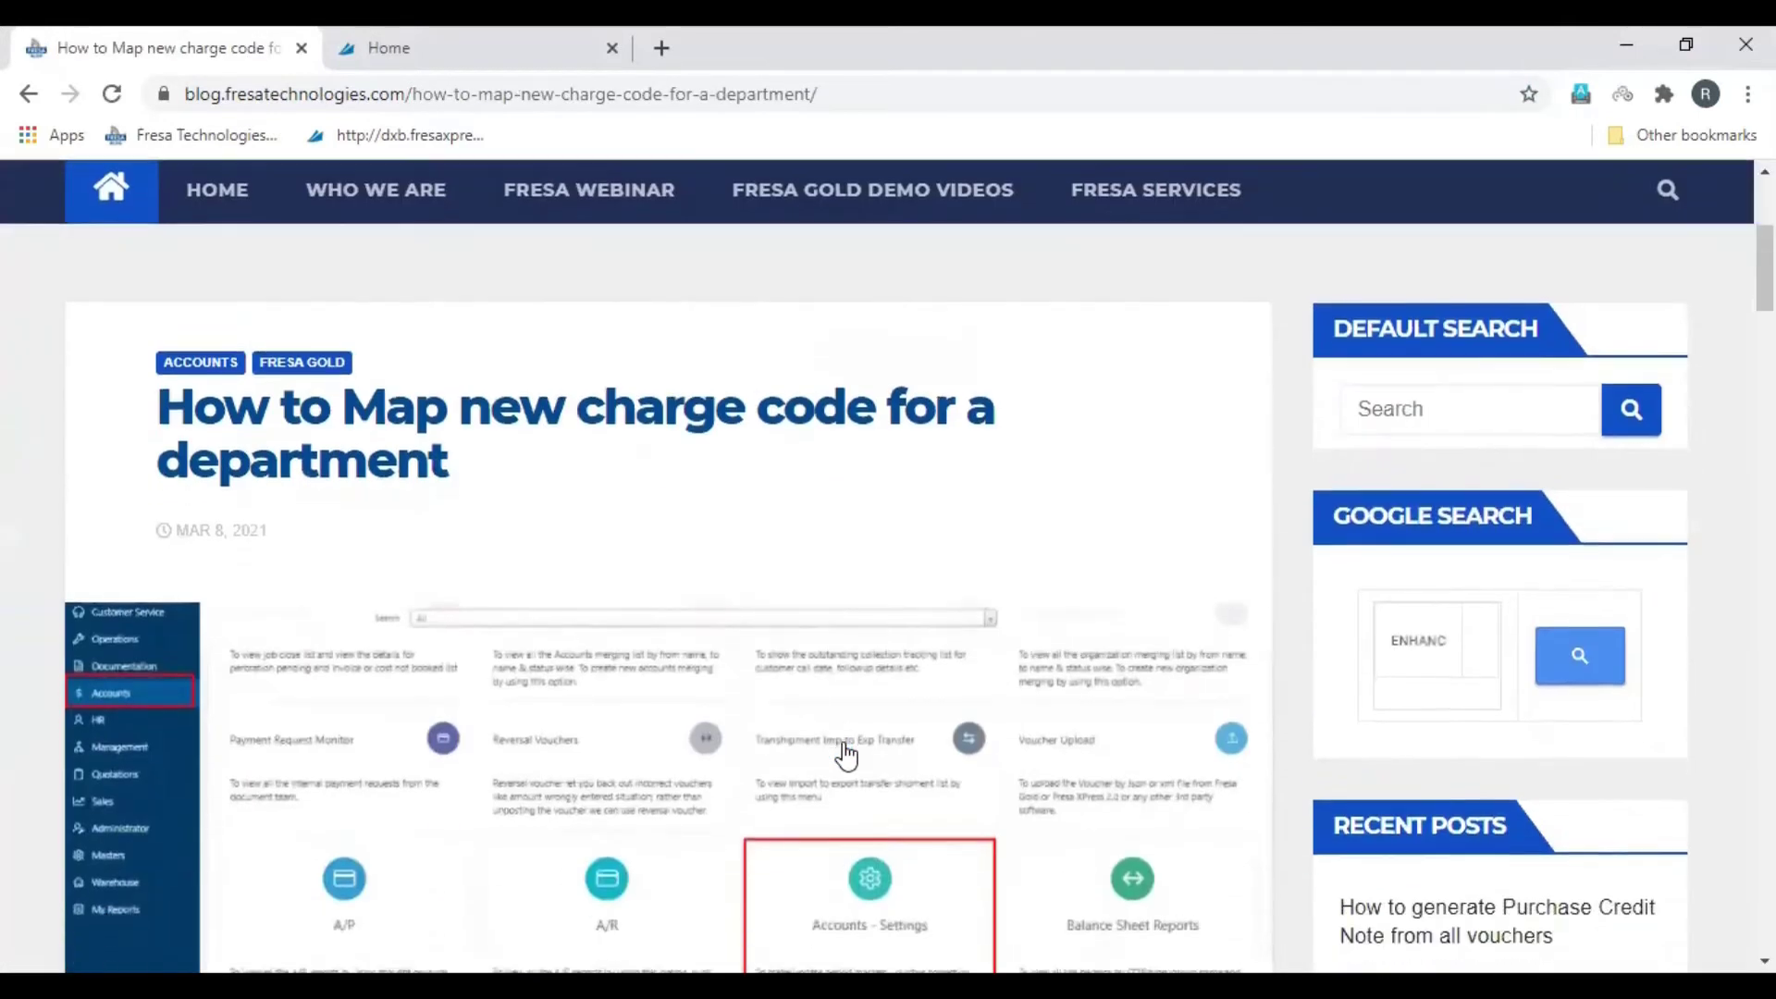
{"action": "scroll", "coordinate": [846, 753], "scroll_direction": "down", "scroll_amount": 2}
{"action": "scroll", "coordinate": [846, 754], "scroll_direction": "down", "scroll_amount": 2}
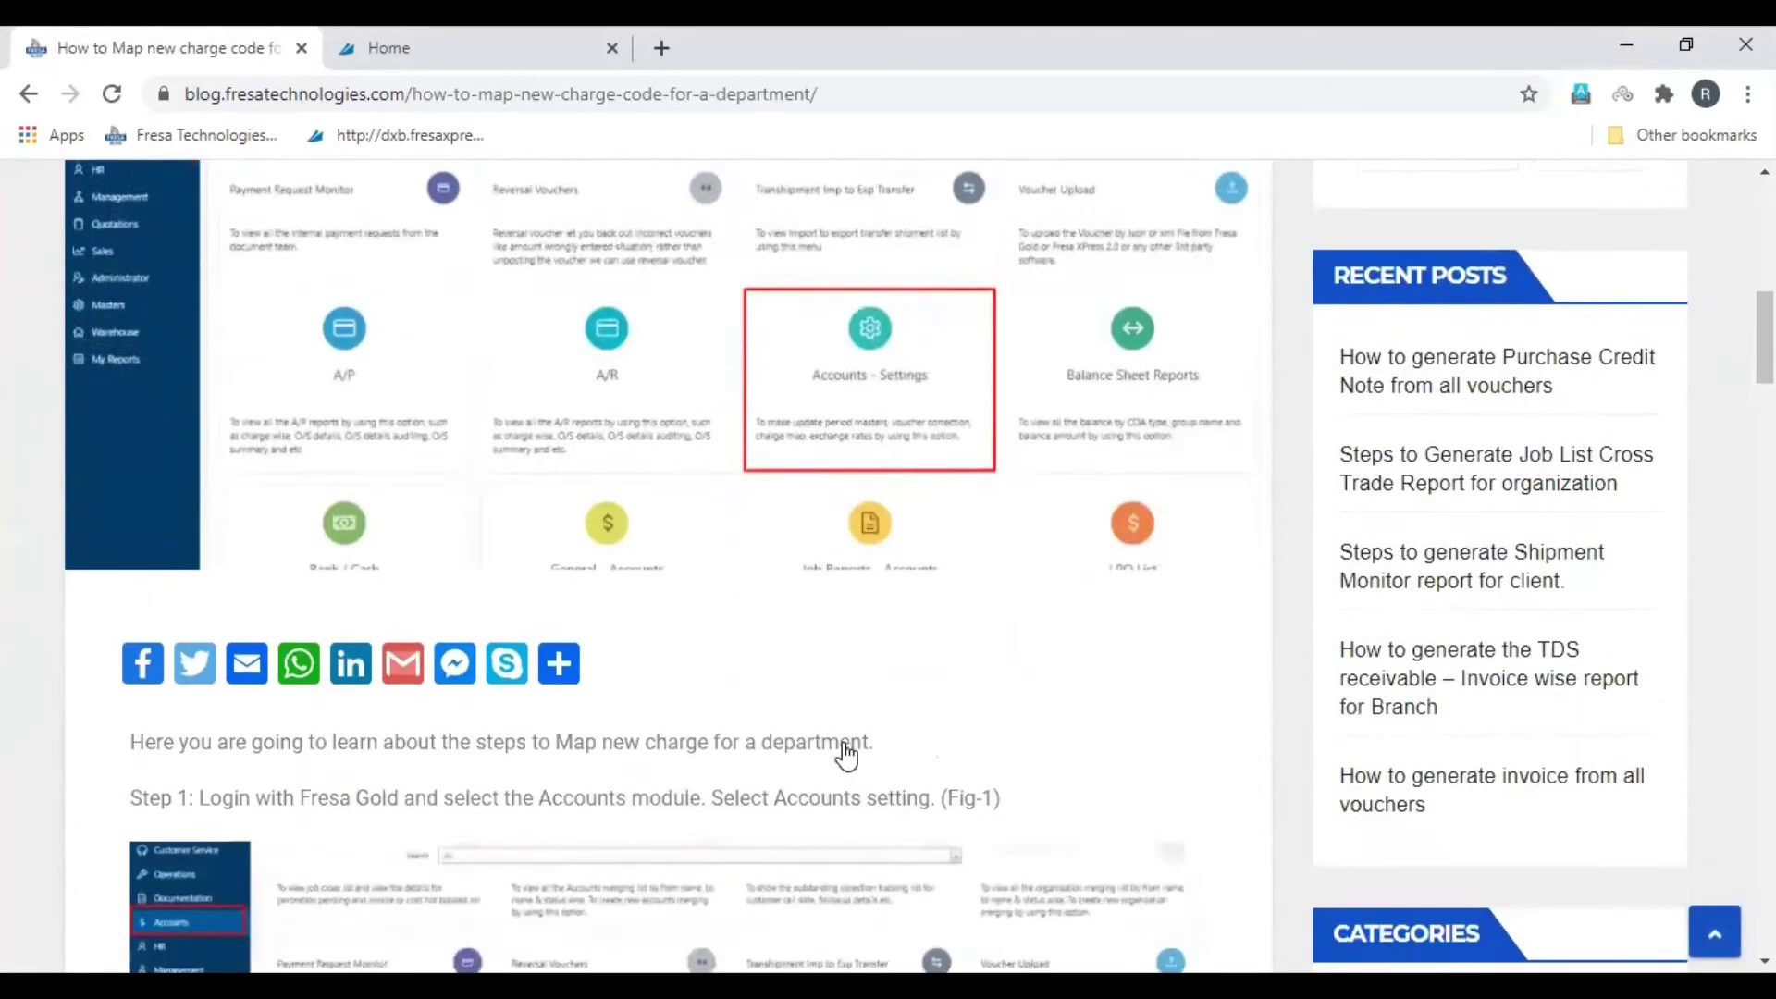
{"action": "scroll", "coordinate": [847, 753], "scroll_direction": "down", "scroll_amount": 3}
{"action": "scroll", "coordinate": [847, 753], "scroll_direction": "down", "scroll_amount": 1}
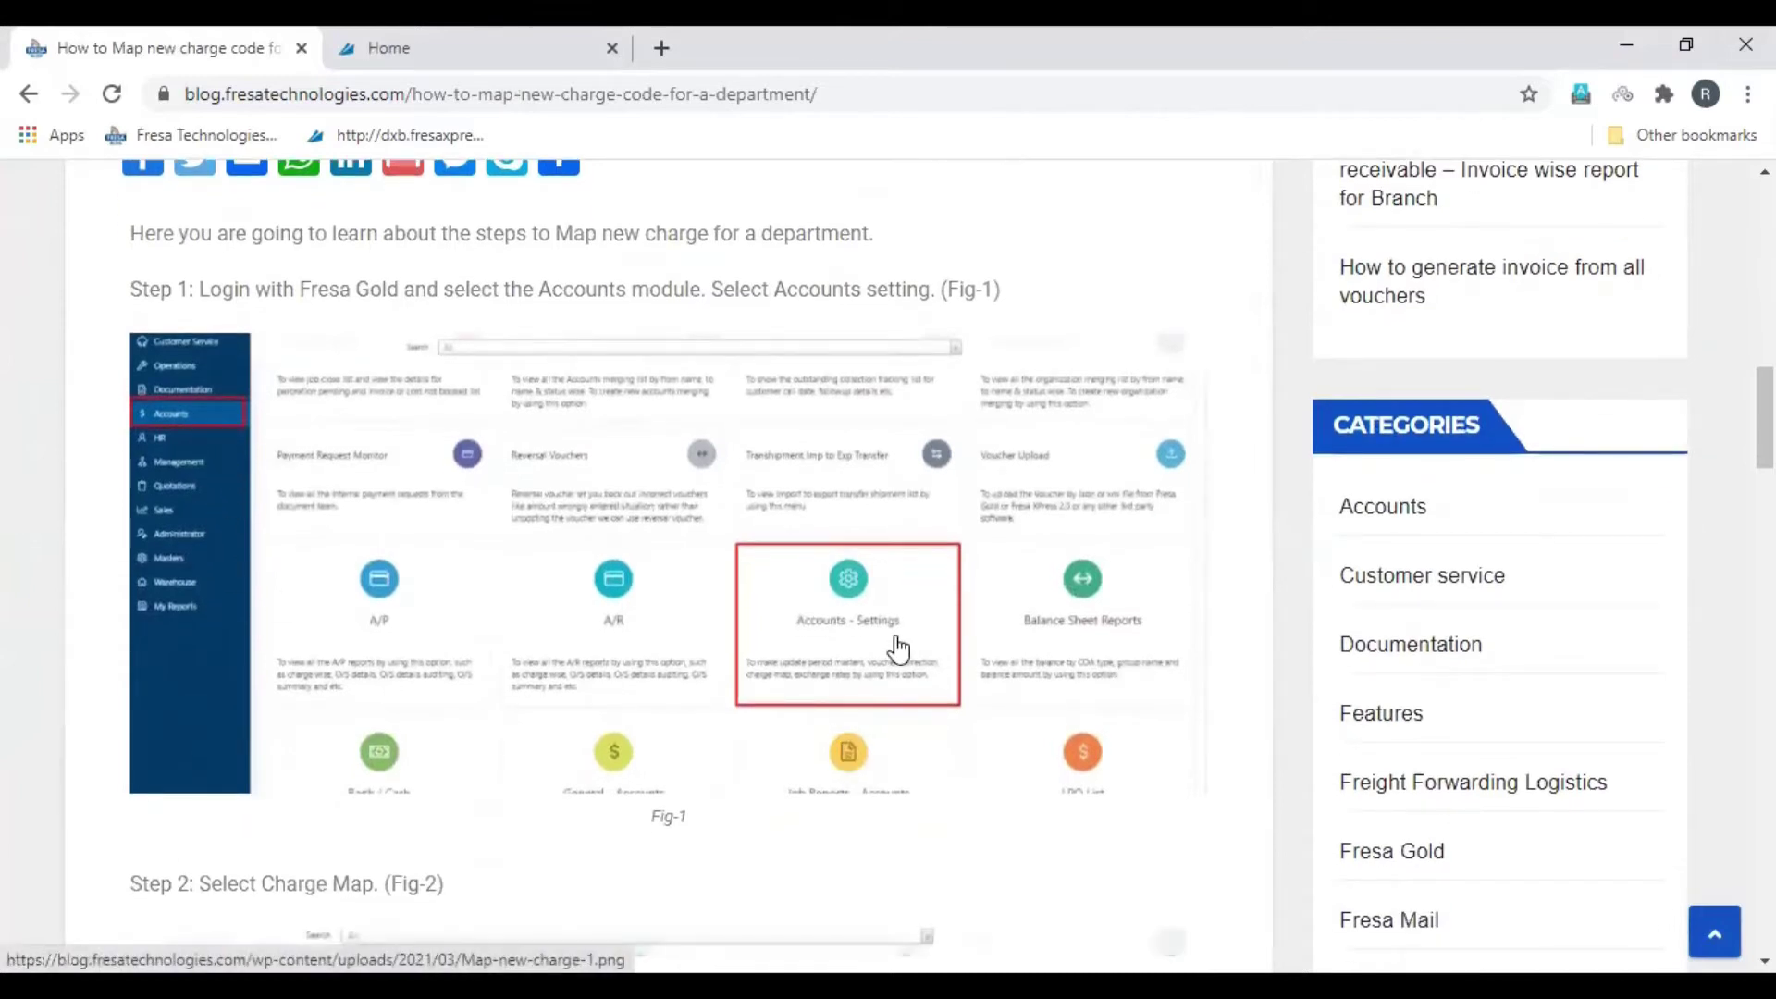
{"action": "scroll", "coordinate": [899, 647], "scroll_direction": "down", "scroll_amount": 4}
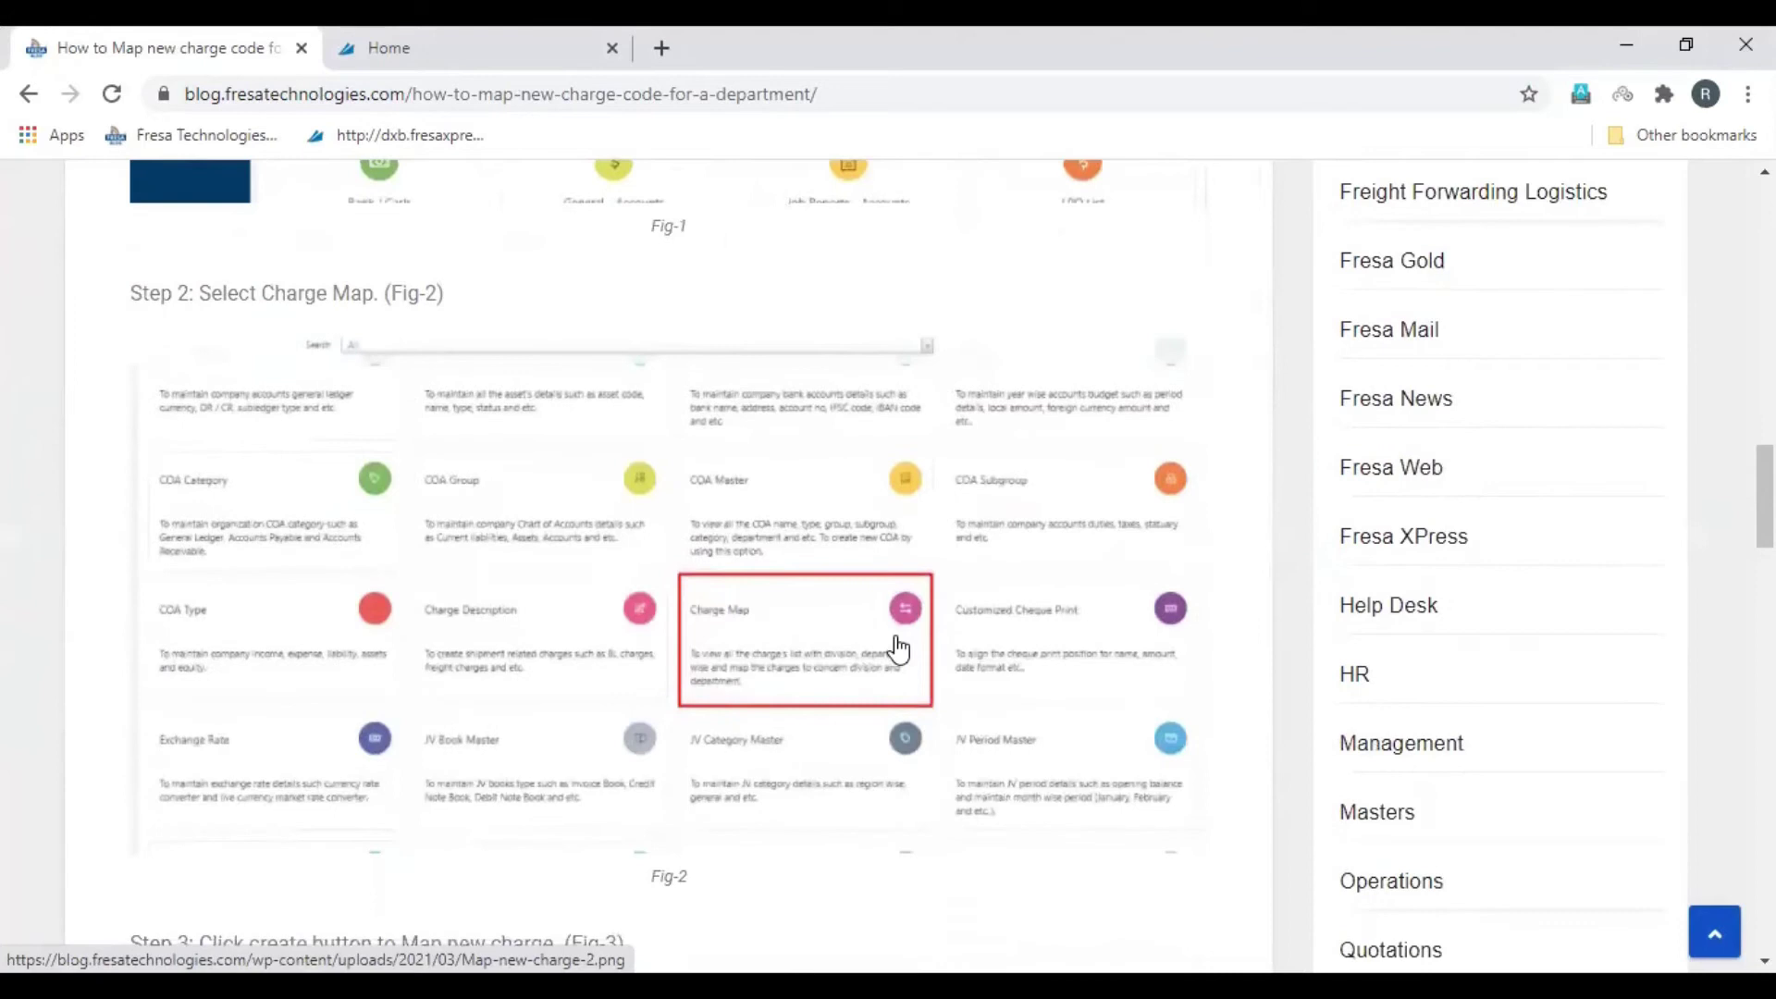
{"action": "scroll", "coordinate": [837, 648], "scroll_direction": "down", "scroll_amount": 2}
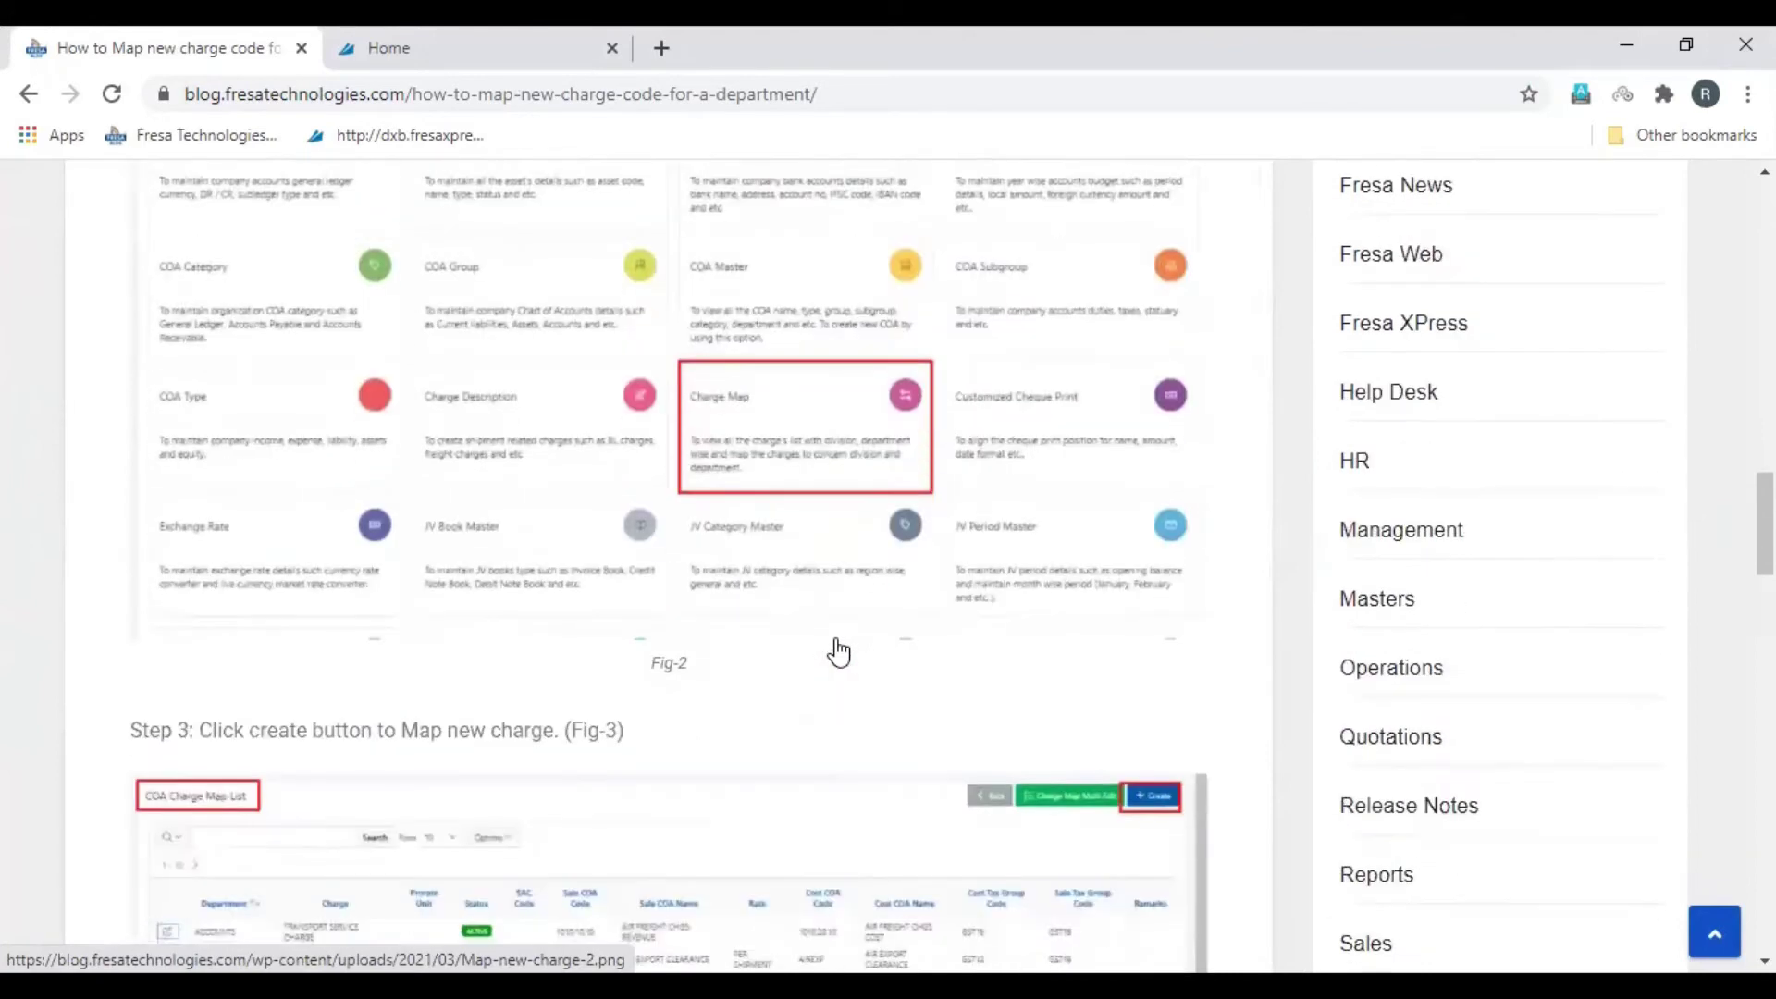
{"action": "scroll", "coordinate": [837, 649], "scroll_direction": "down", "scroll_amount": 2}
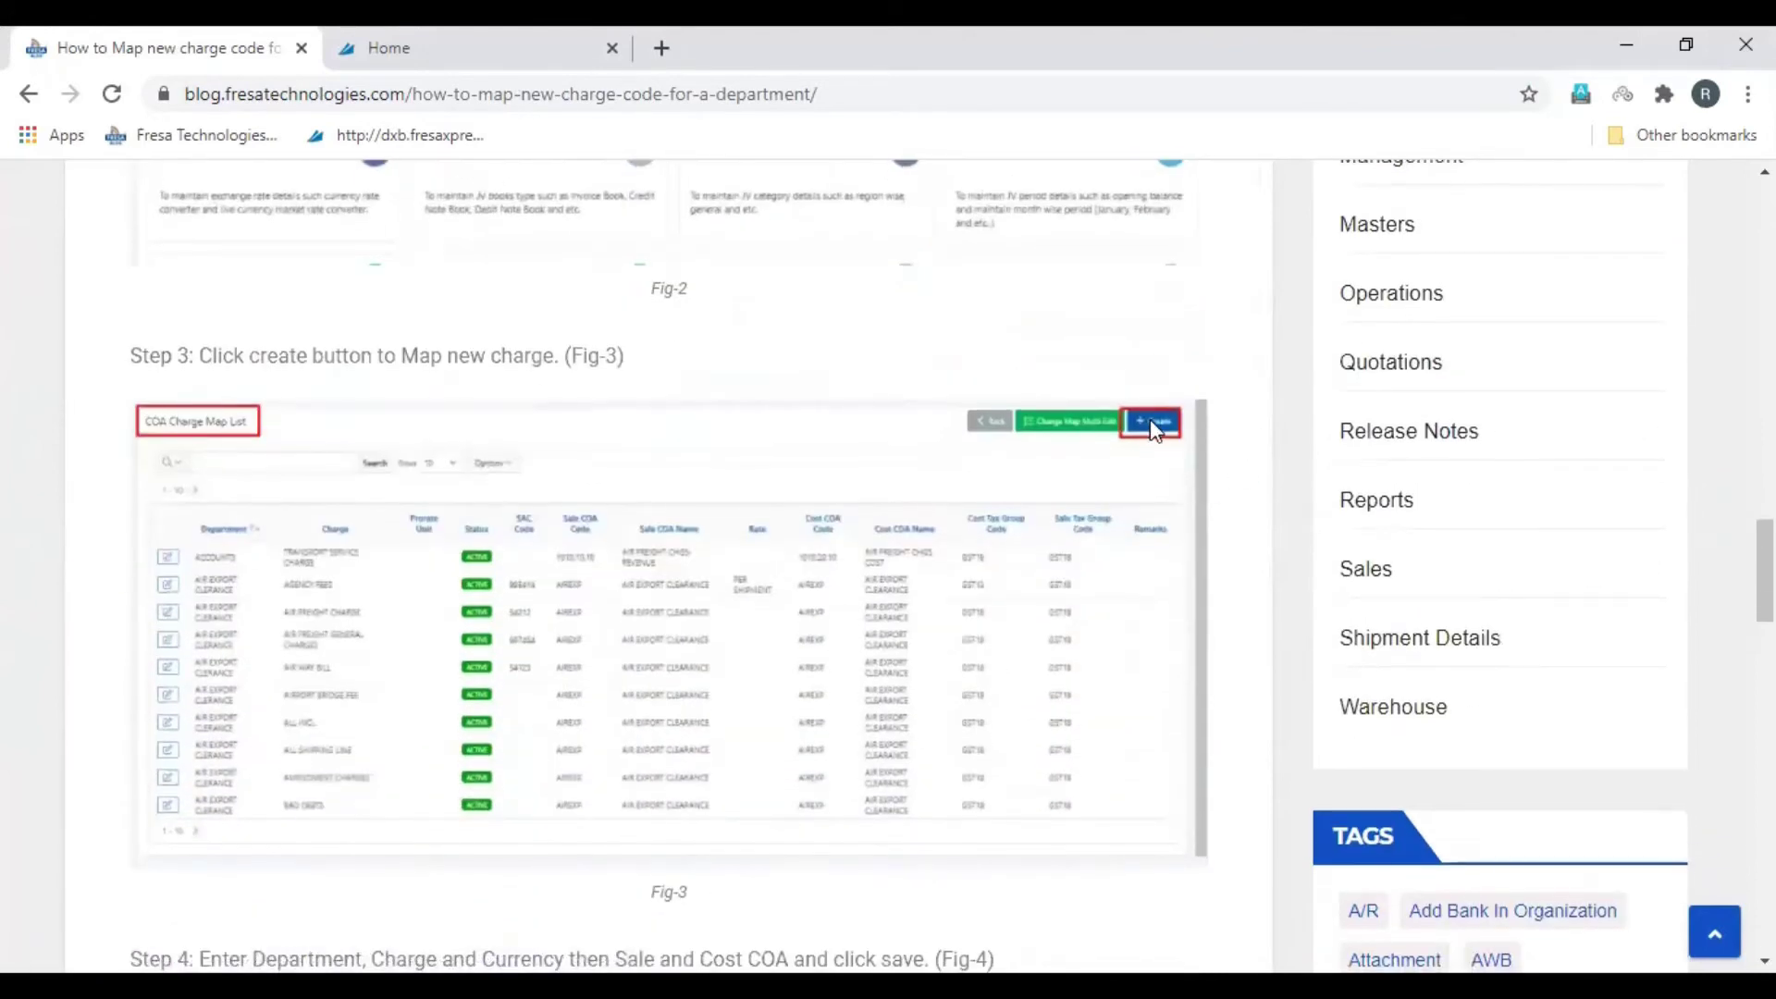
{"action": "scroll", "coordinate": [1150, 431], "scroll_direction": "down", "scroll_amount": 3}
{"action": "scroll", "coordinate": [1150, 430], "scroll_direction": "down", "scroll_amount": 2}
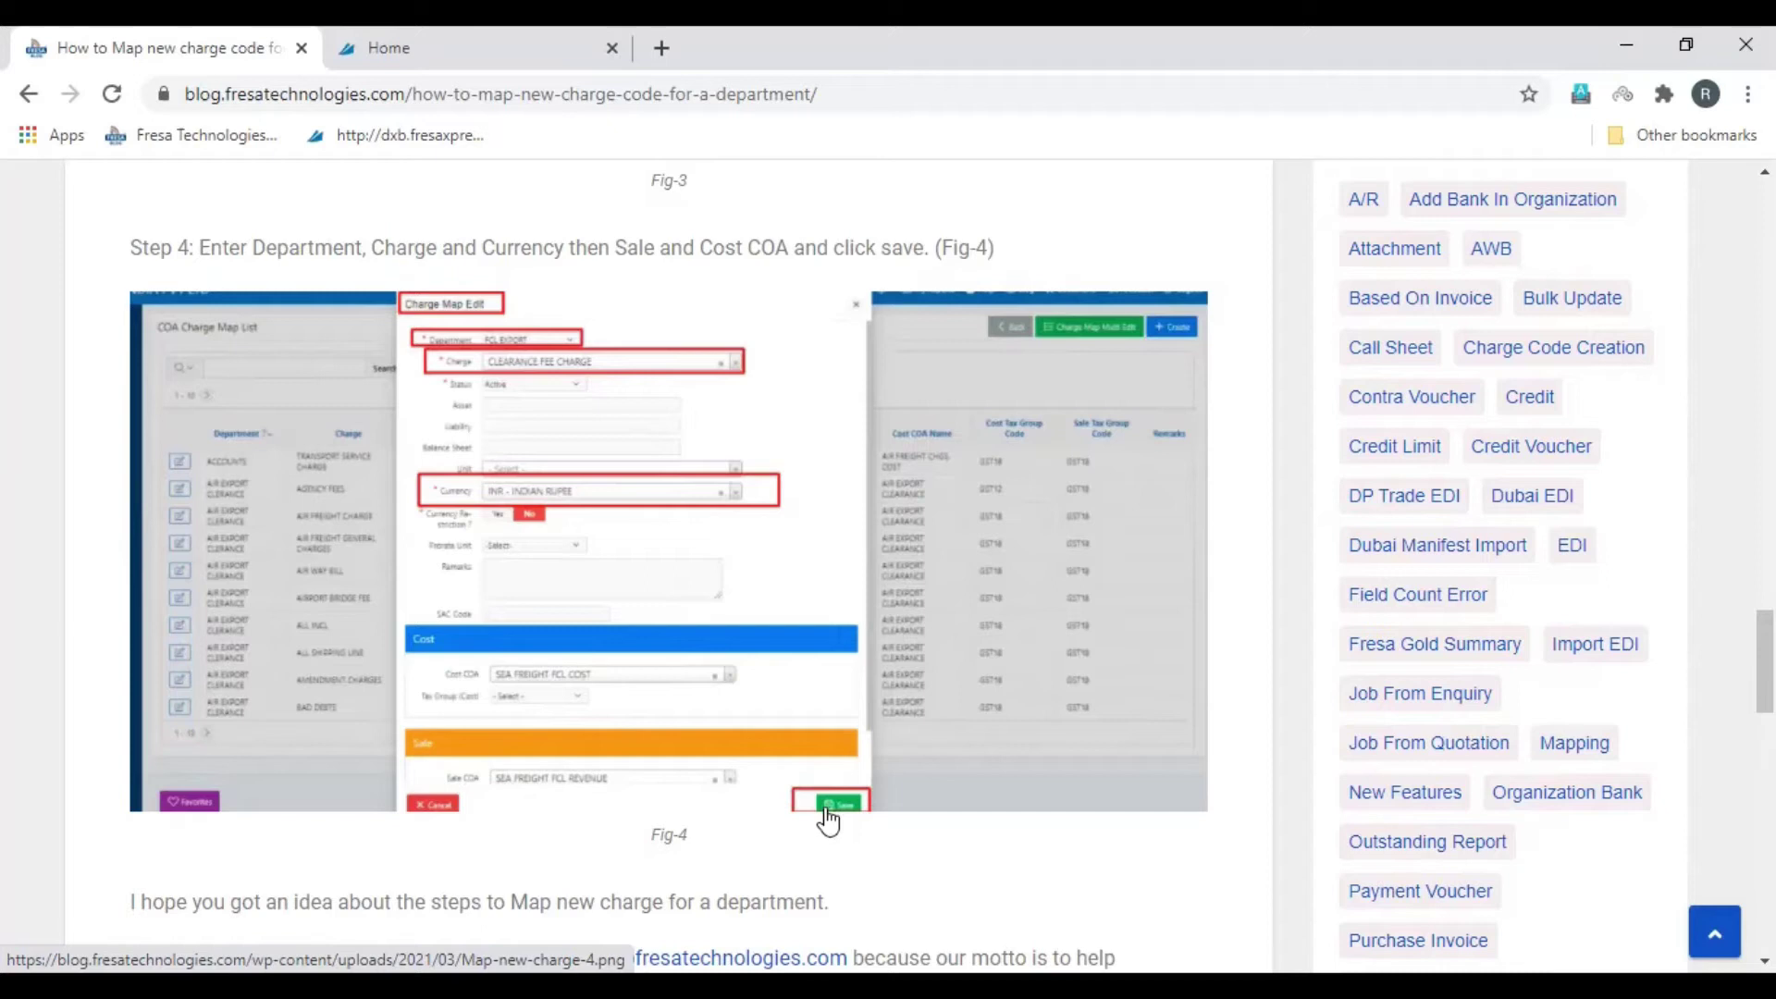
{"action": "scroll", "coordinate": [828, 819], "scroll_direction": "down", "scroll_amount": 3}
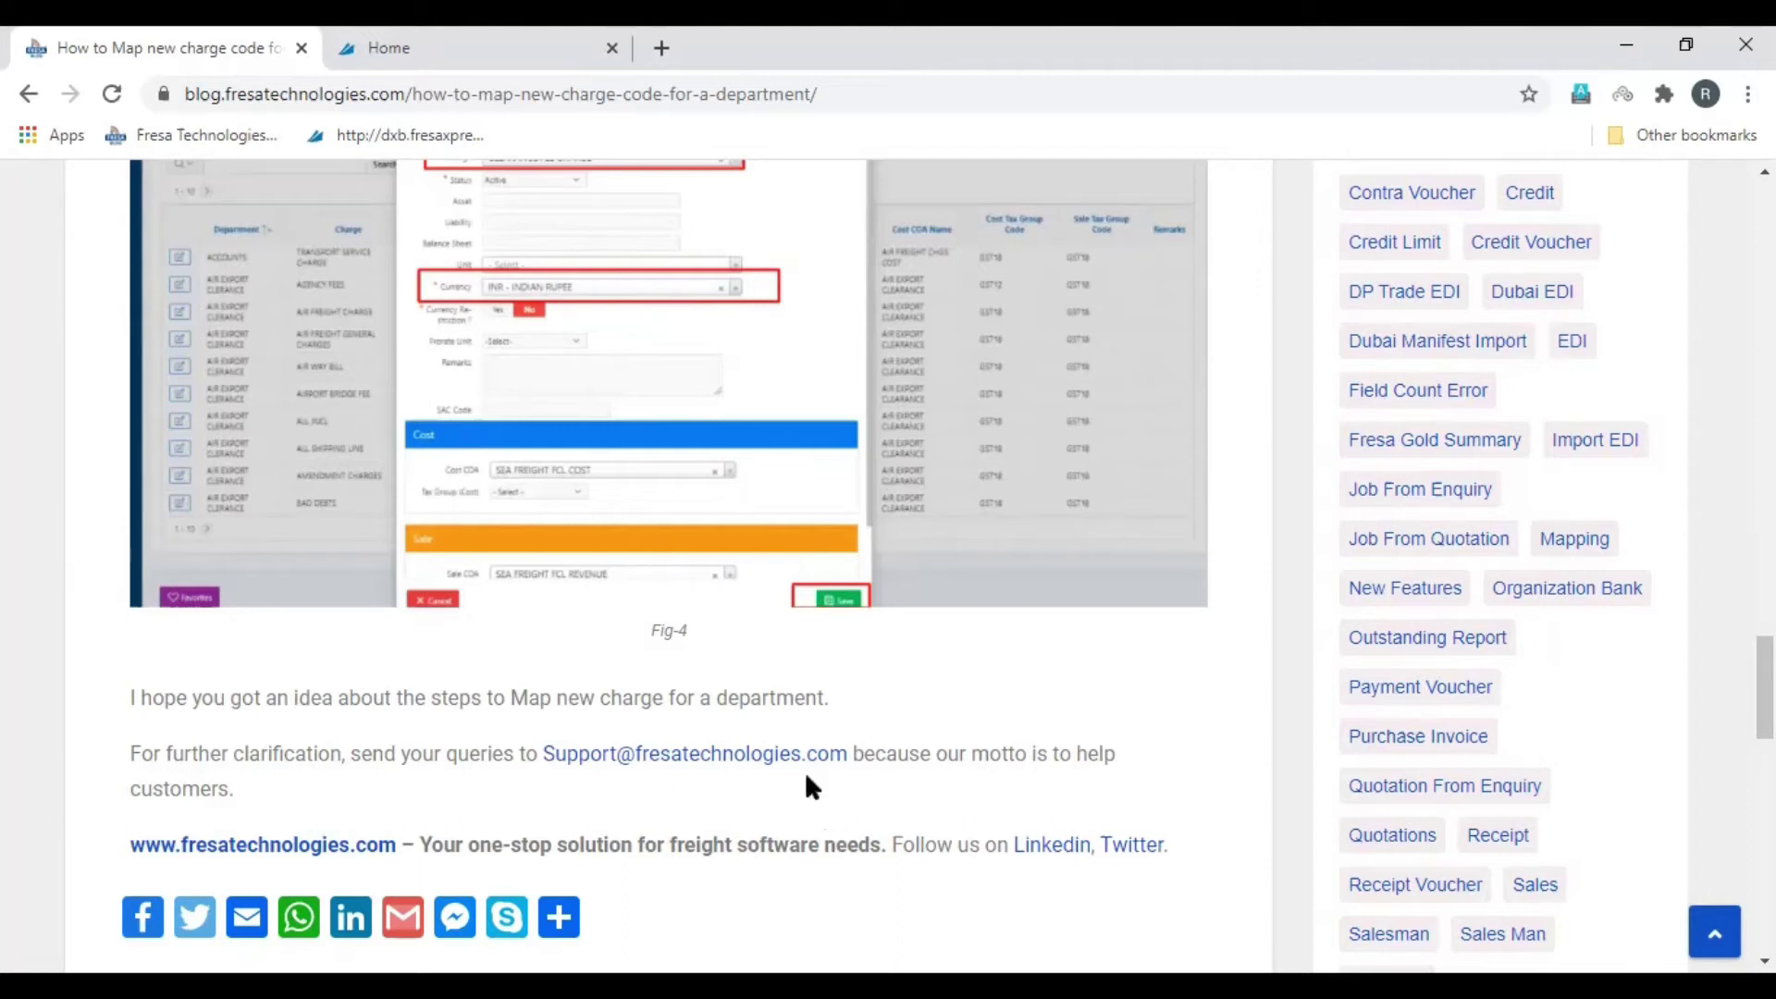
- Go from the Fresa Gold dashboard via Accounts and Accounts - Settings to Charge Map
{"action": "left_click", "coordinate": [514, 57]}
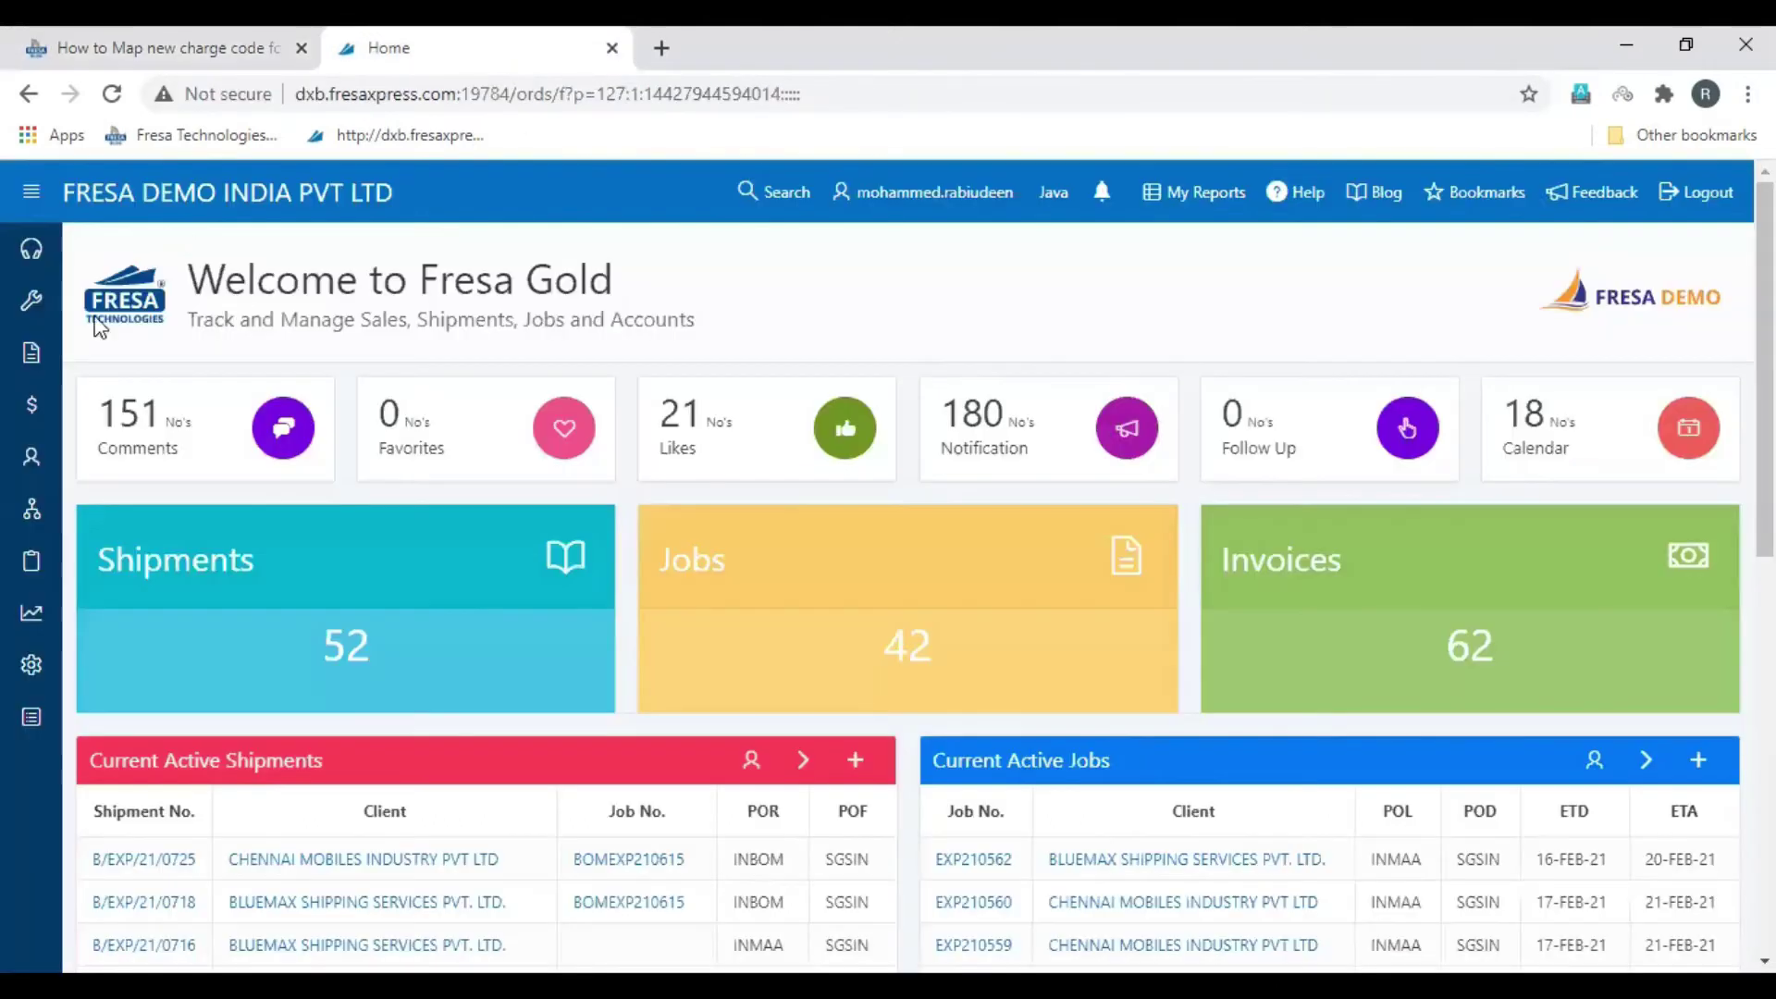
{"action": "mouse_move", "coordinate": [31, 404]}
{"action": "left_click", "coordinate": [46, 405]}
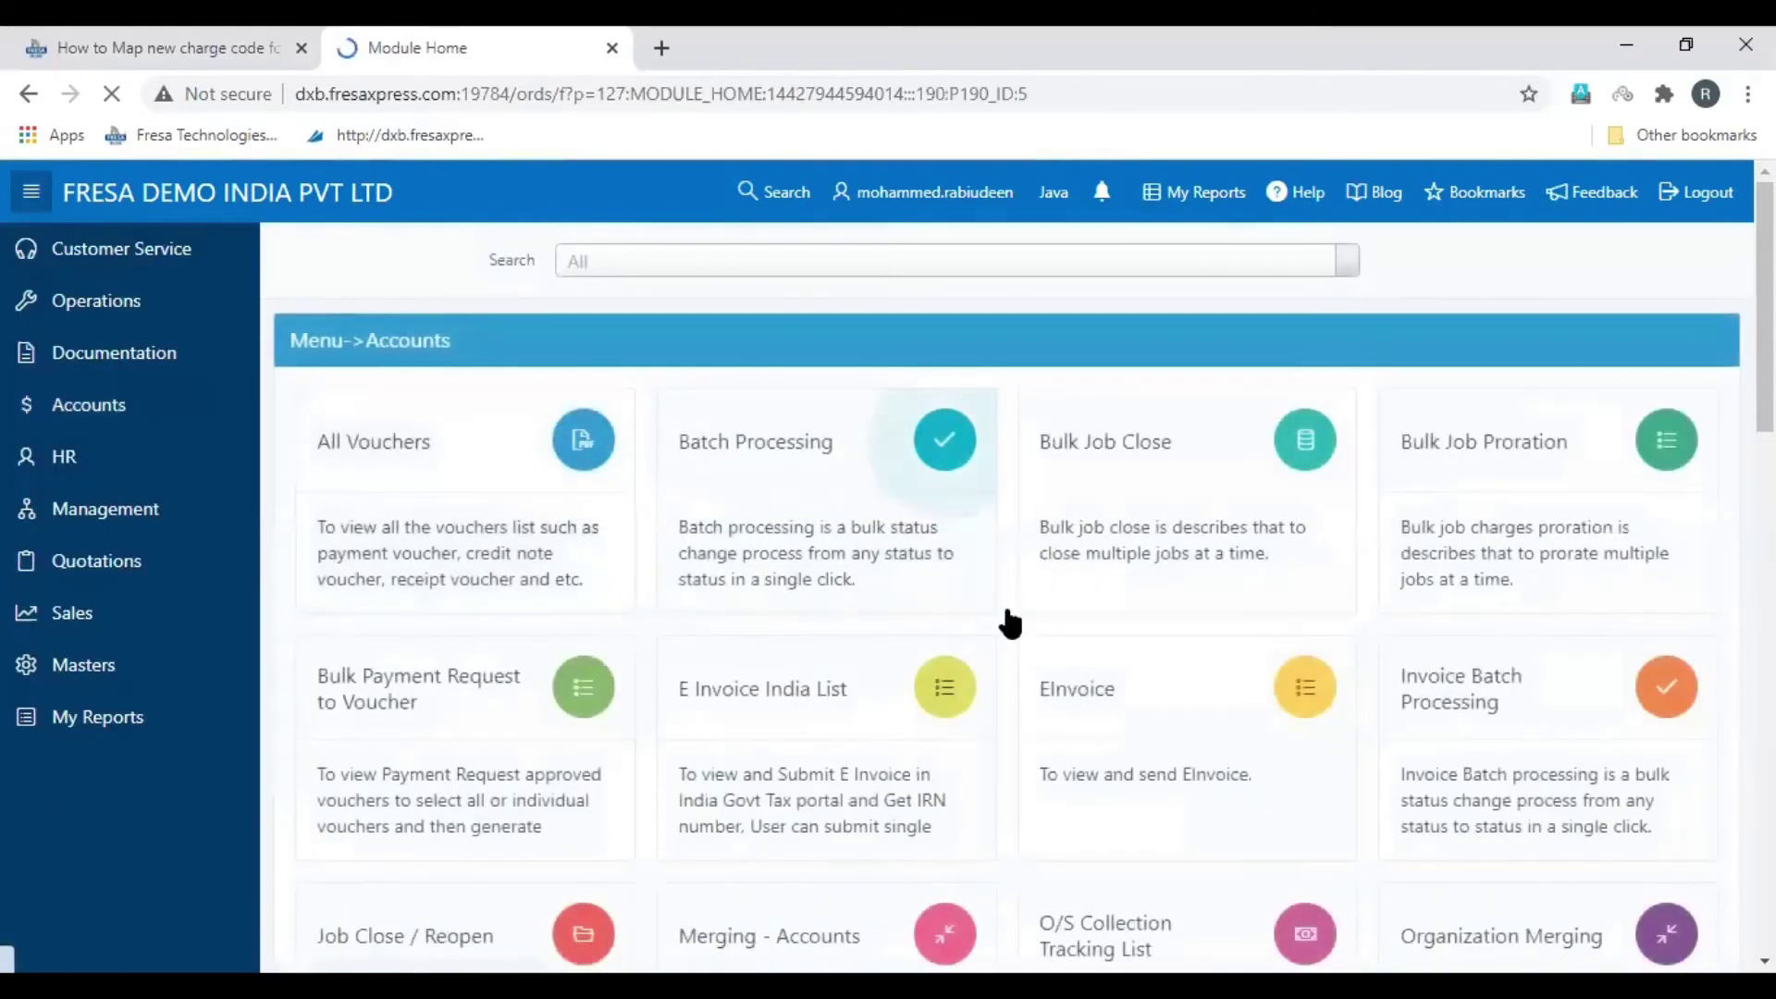
{"action": "scroll", "coordinate": [1006, 610], "scroll_direction": "down", "scroll_amount": 1}
{"action": "scroll", "coordinate": [1004, 611], "scroll_direction": "down", "scroll_amount": 5}
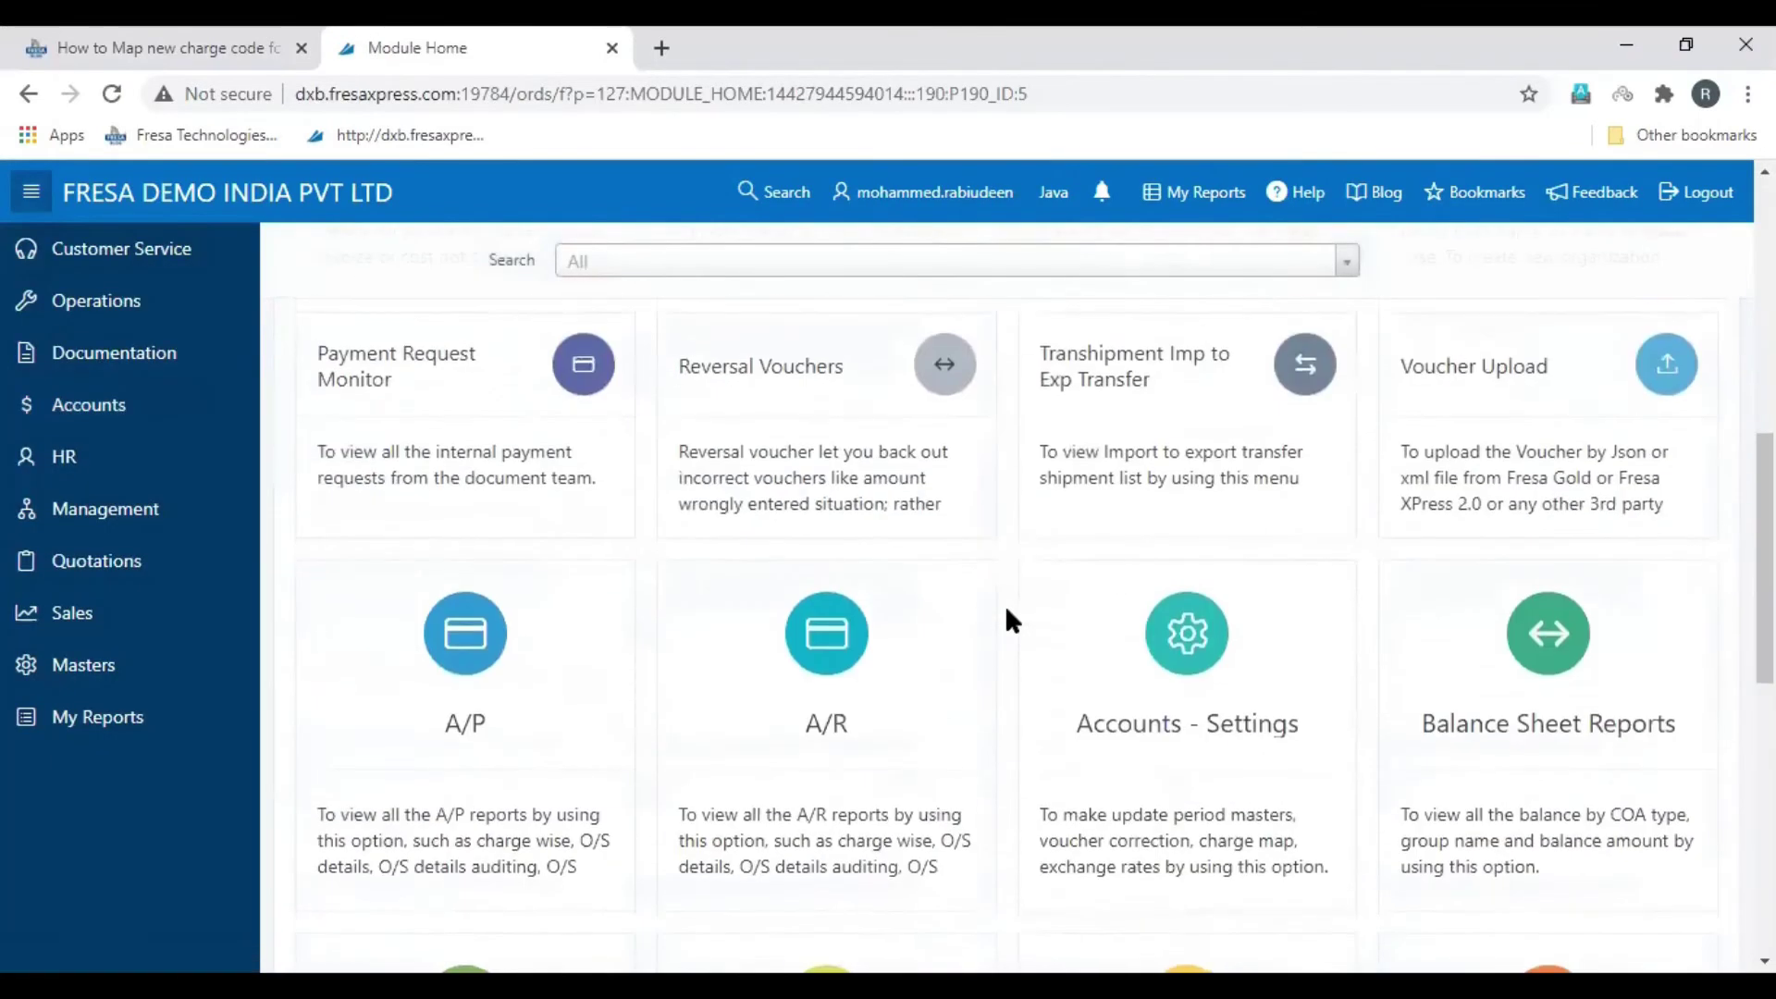
{"action": "left_click", "coordinate": [1180, 675]}
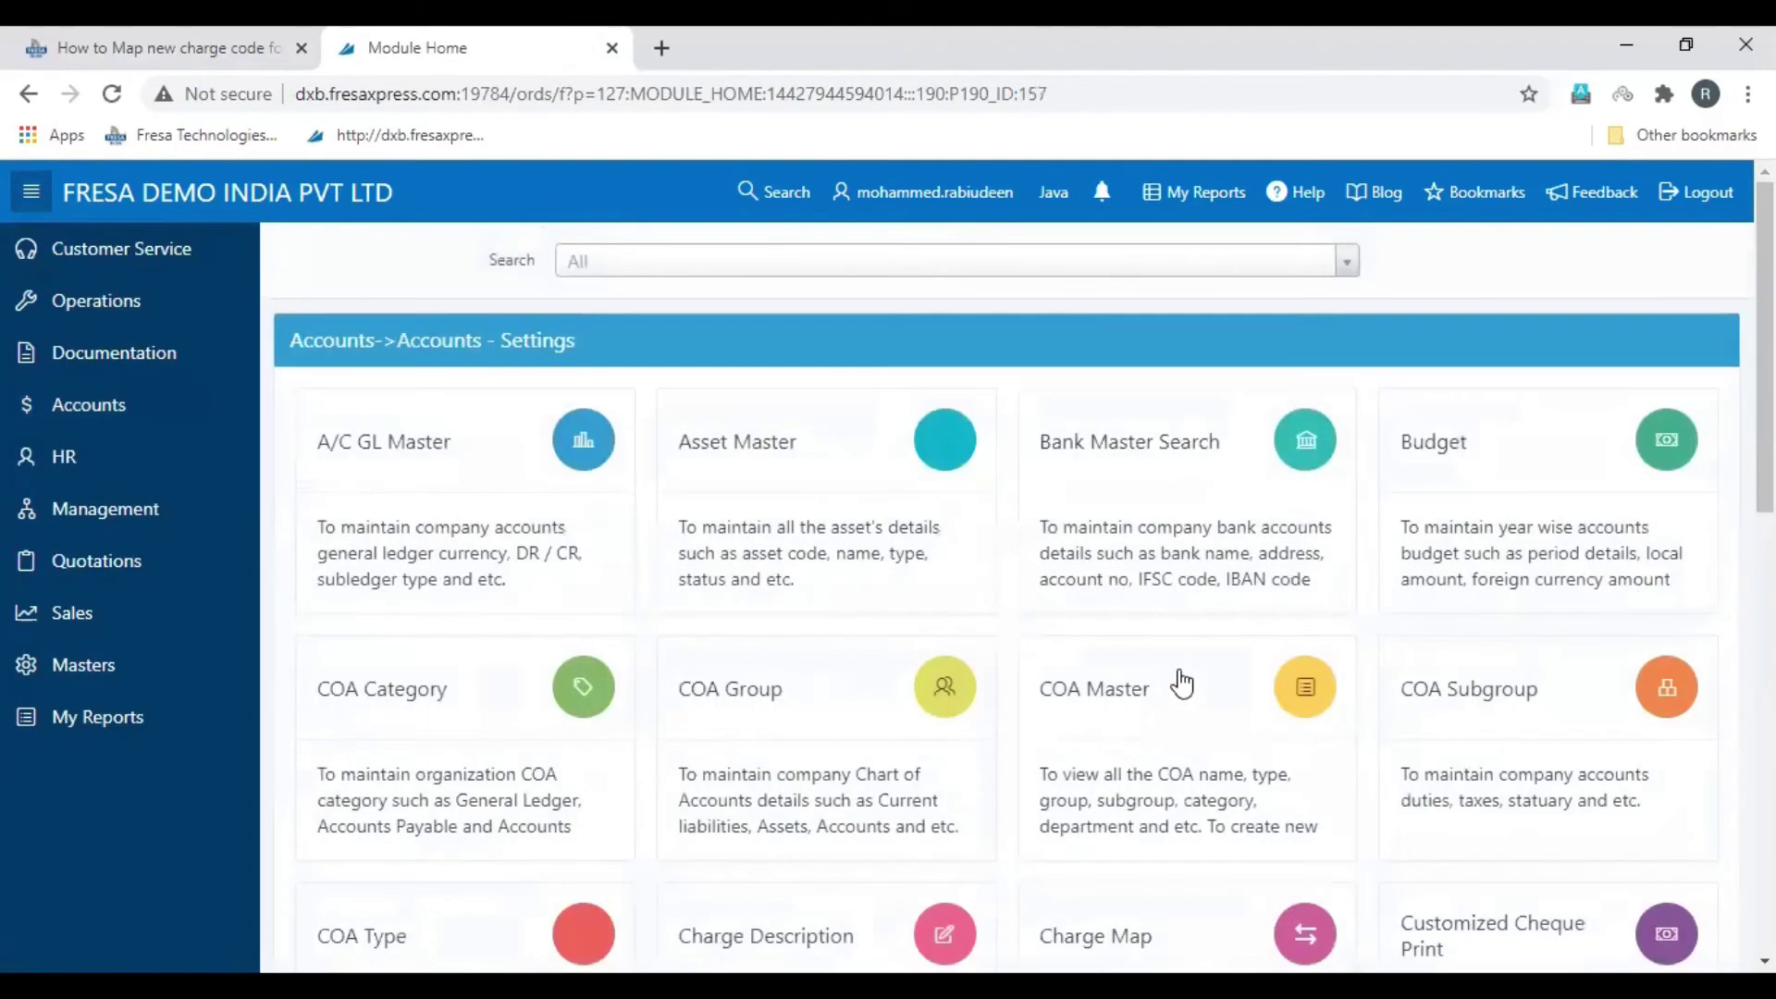
{"action": "scroll", "coordinate": [1178, 677], "scroll_direction": "down", "scroll_amount": 1}
{"action": "left_click", "coordinate": [1178, 817]}
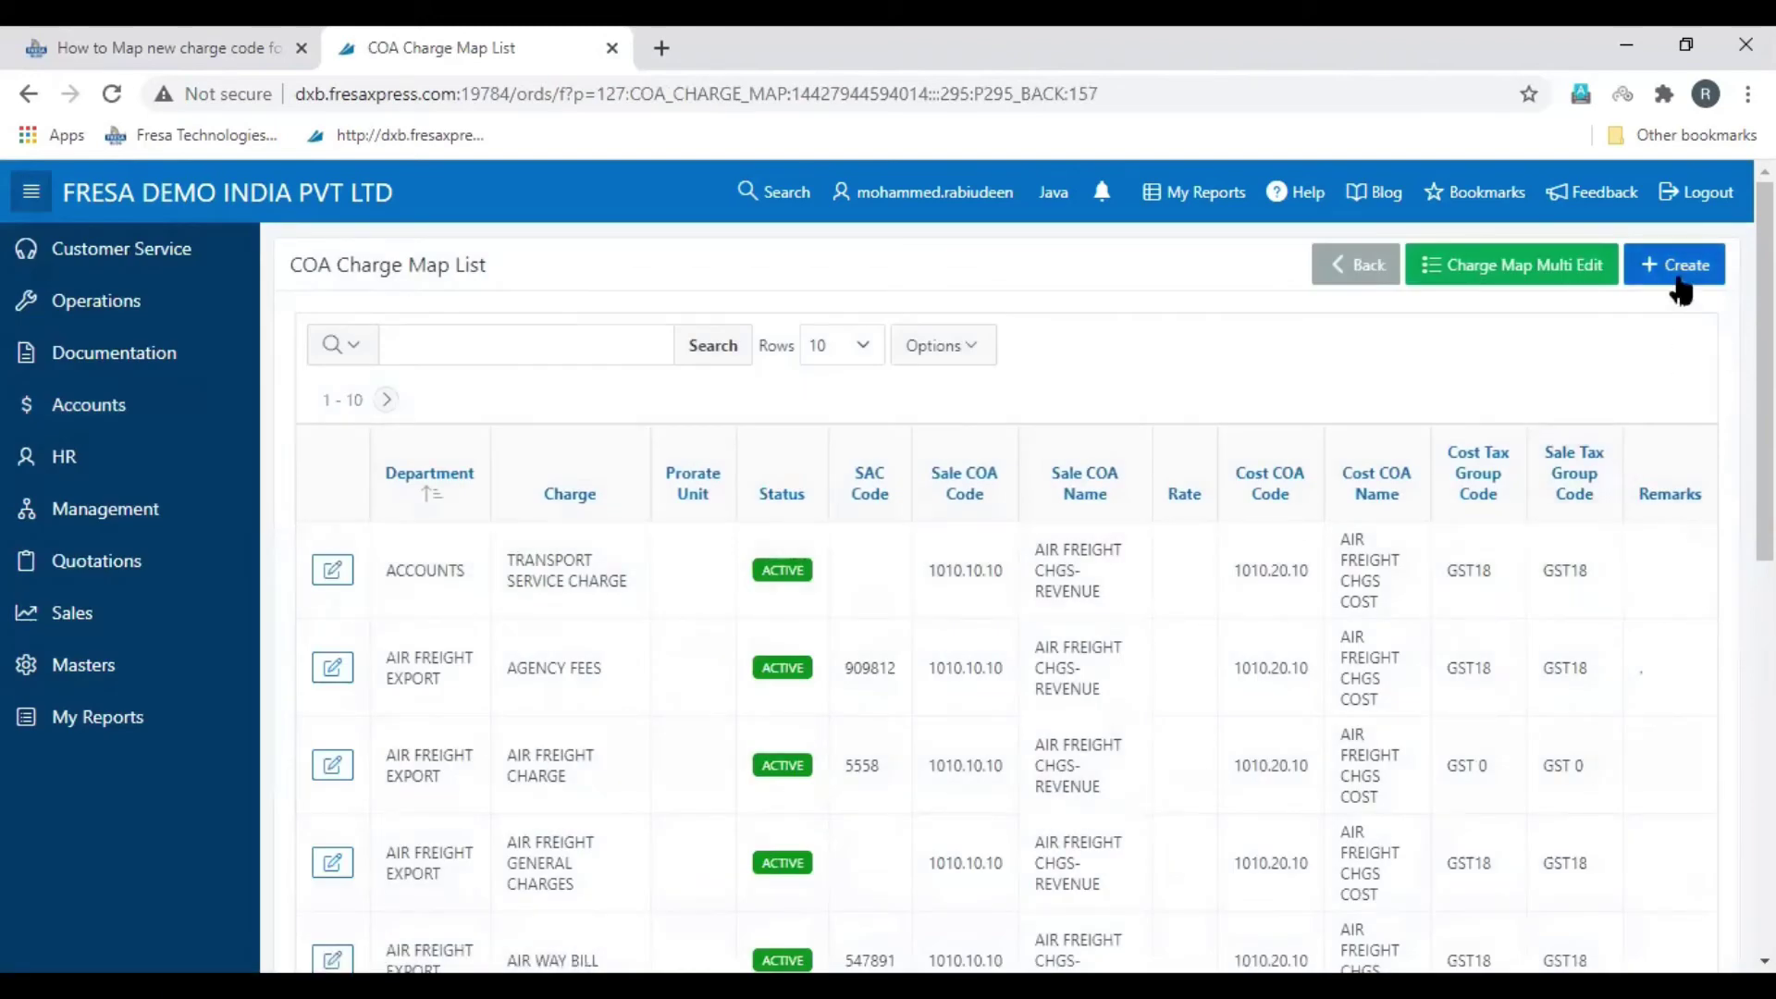
- Create a new charge map with department COURIER EXPORT and charge COURIER CHARGE
{"action": "left_click", "coordinate": [1679, 277]}
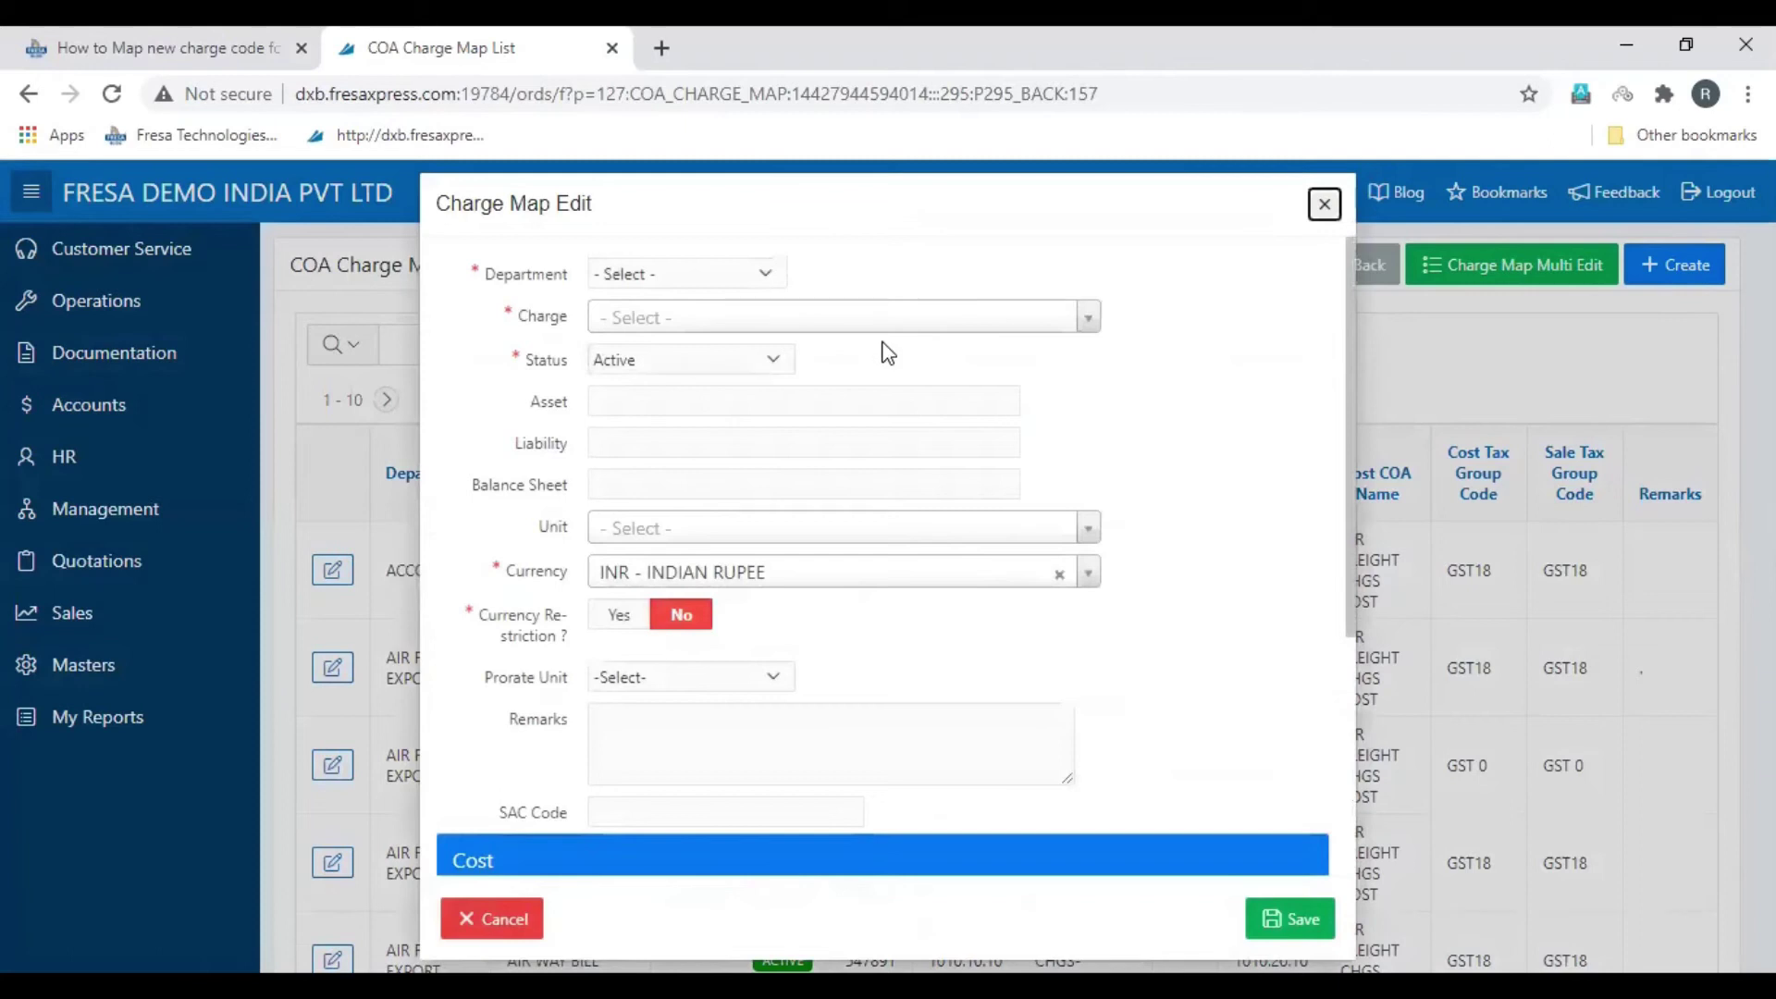
{"action": "left_click", "coordinate": [763, 272]}
{"action": "left_click", "coordinate": [729, 389]}
{"action": "left_click", "coordinate": [749, 333]}
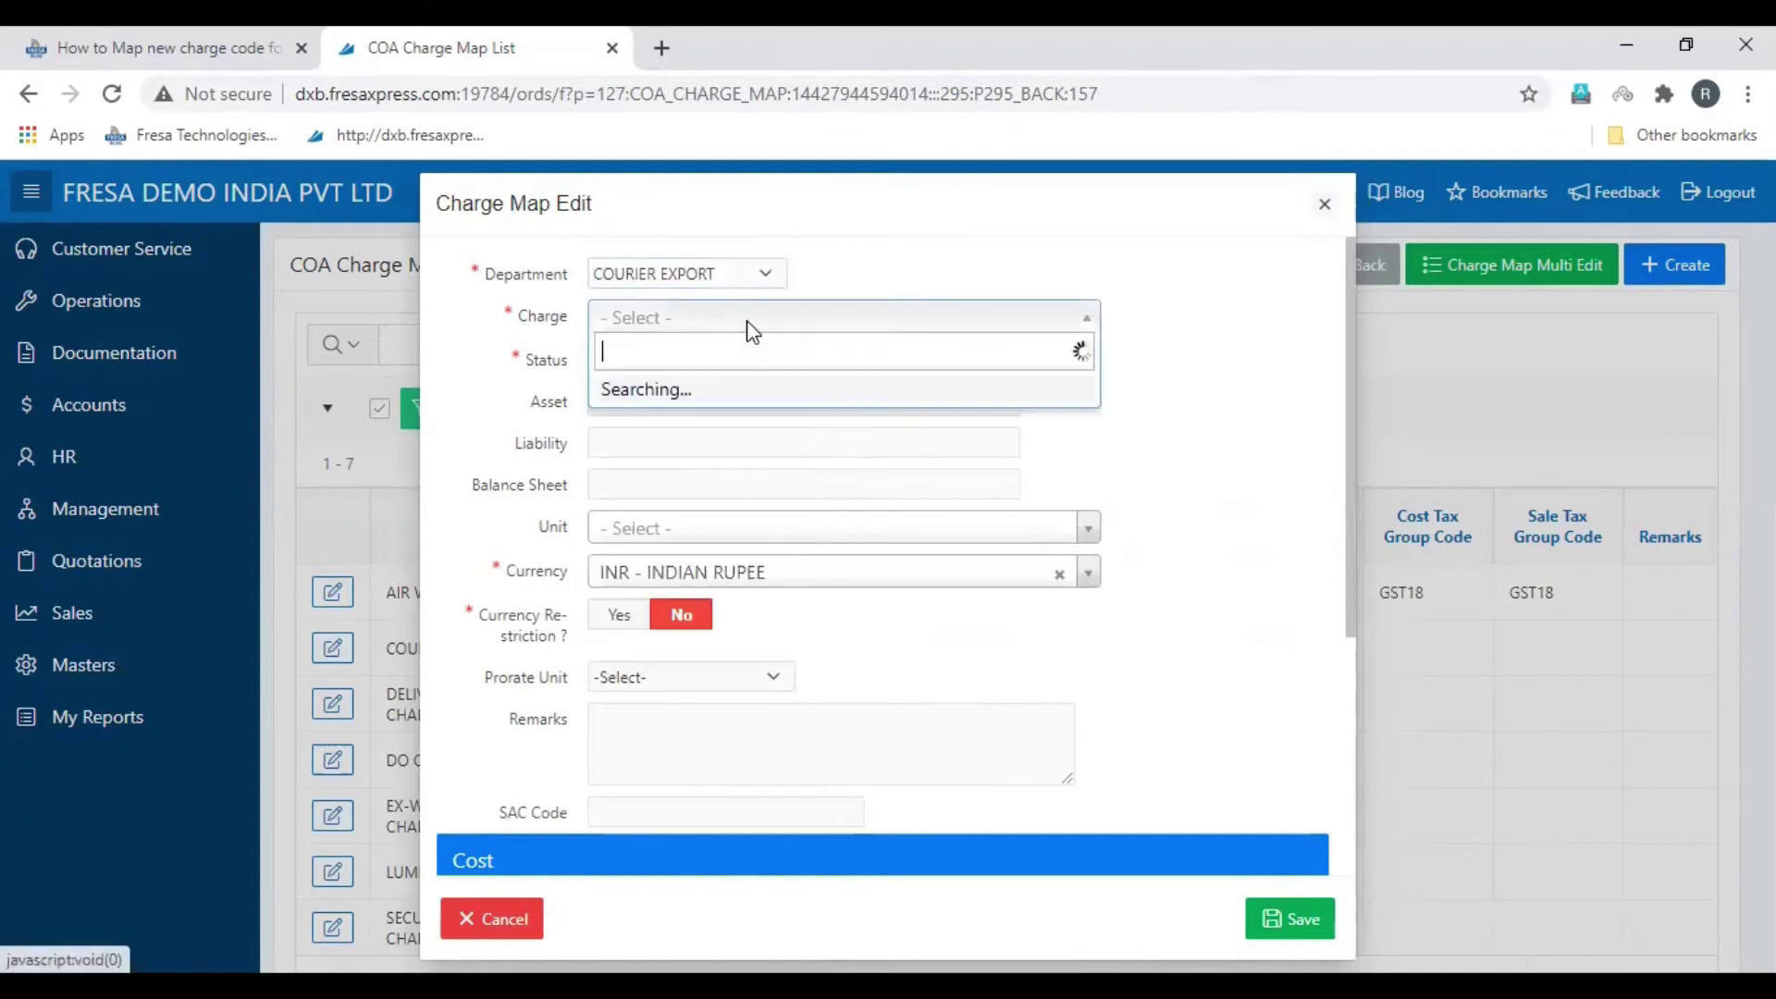
{"action": "type", "text": "courier charge"}
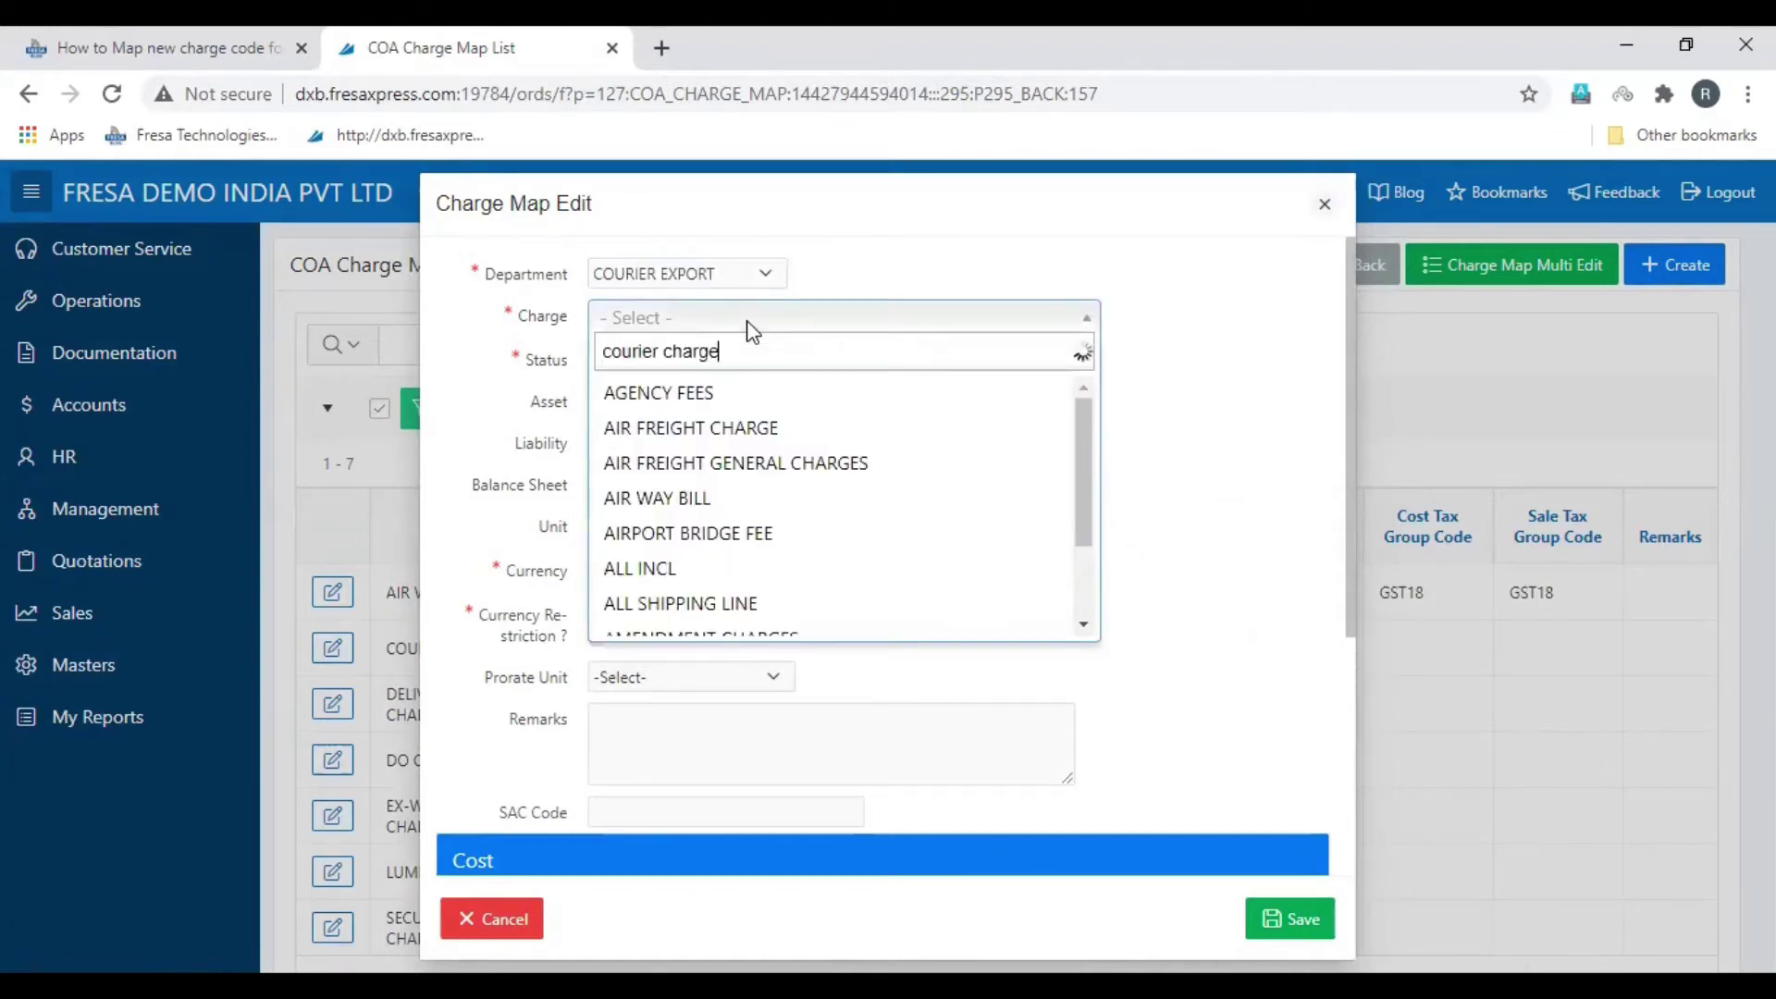
{"action": "left_click", "coordinate": [777, 404]}
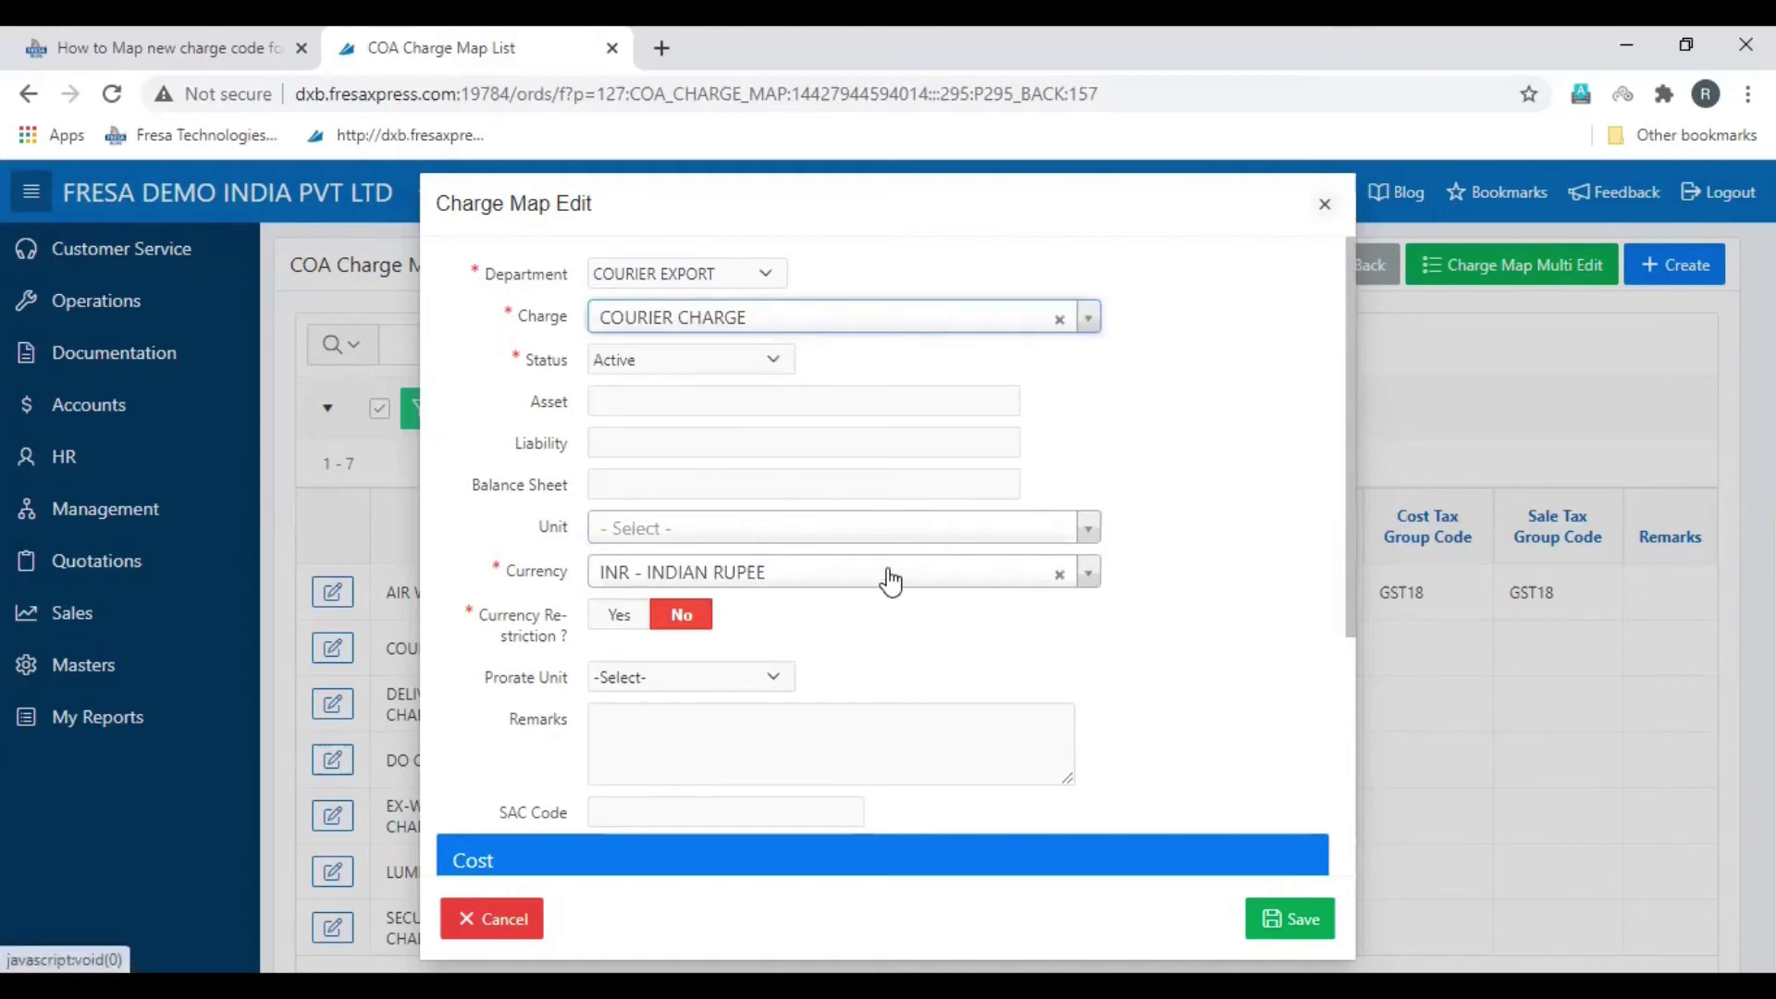
{"action": "scroll", "coordinate": [874, 640], "scroll_direction": "down", "scroll_amount": 1}
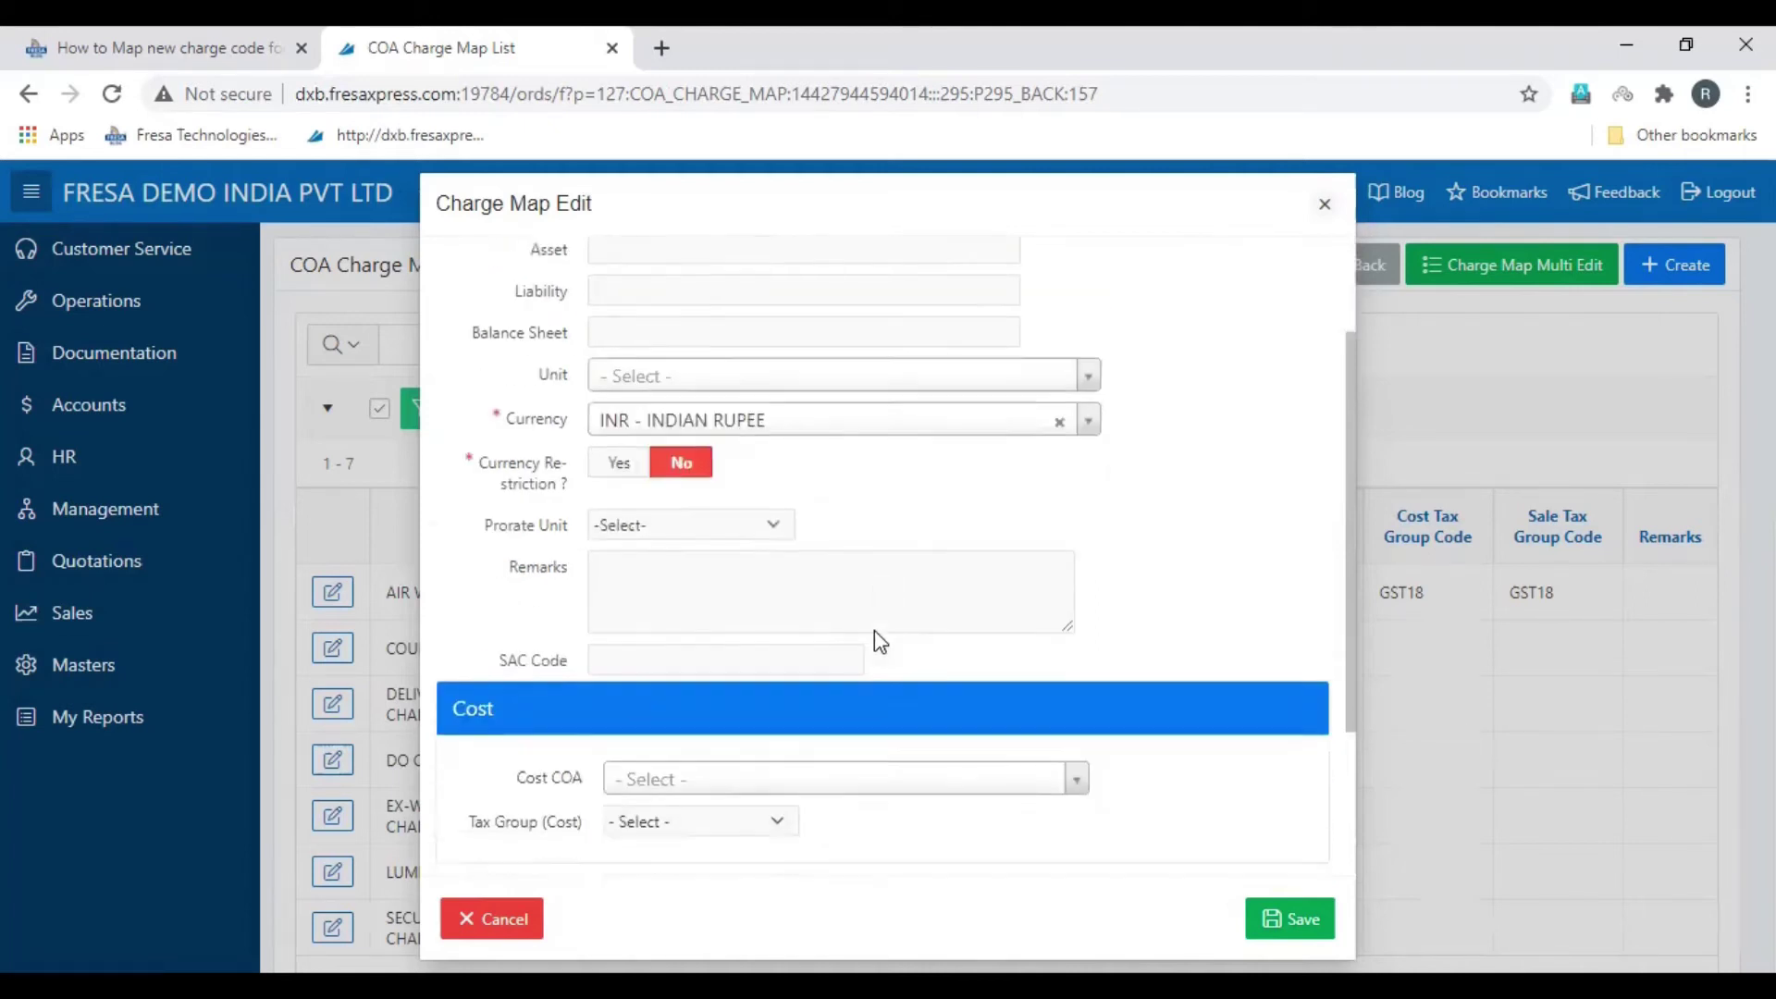
{"action": "scroll", "coordinate": [874, 640], "scroll_direction": "down", "scroll_amount": 1}
{"action": "scroll", "coordinate": [874, 640], "scroll_direction": "down", "scroll_amount": 1}
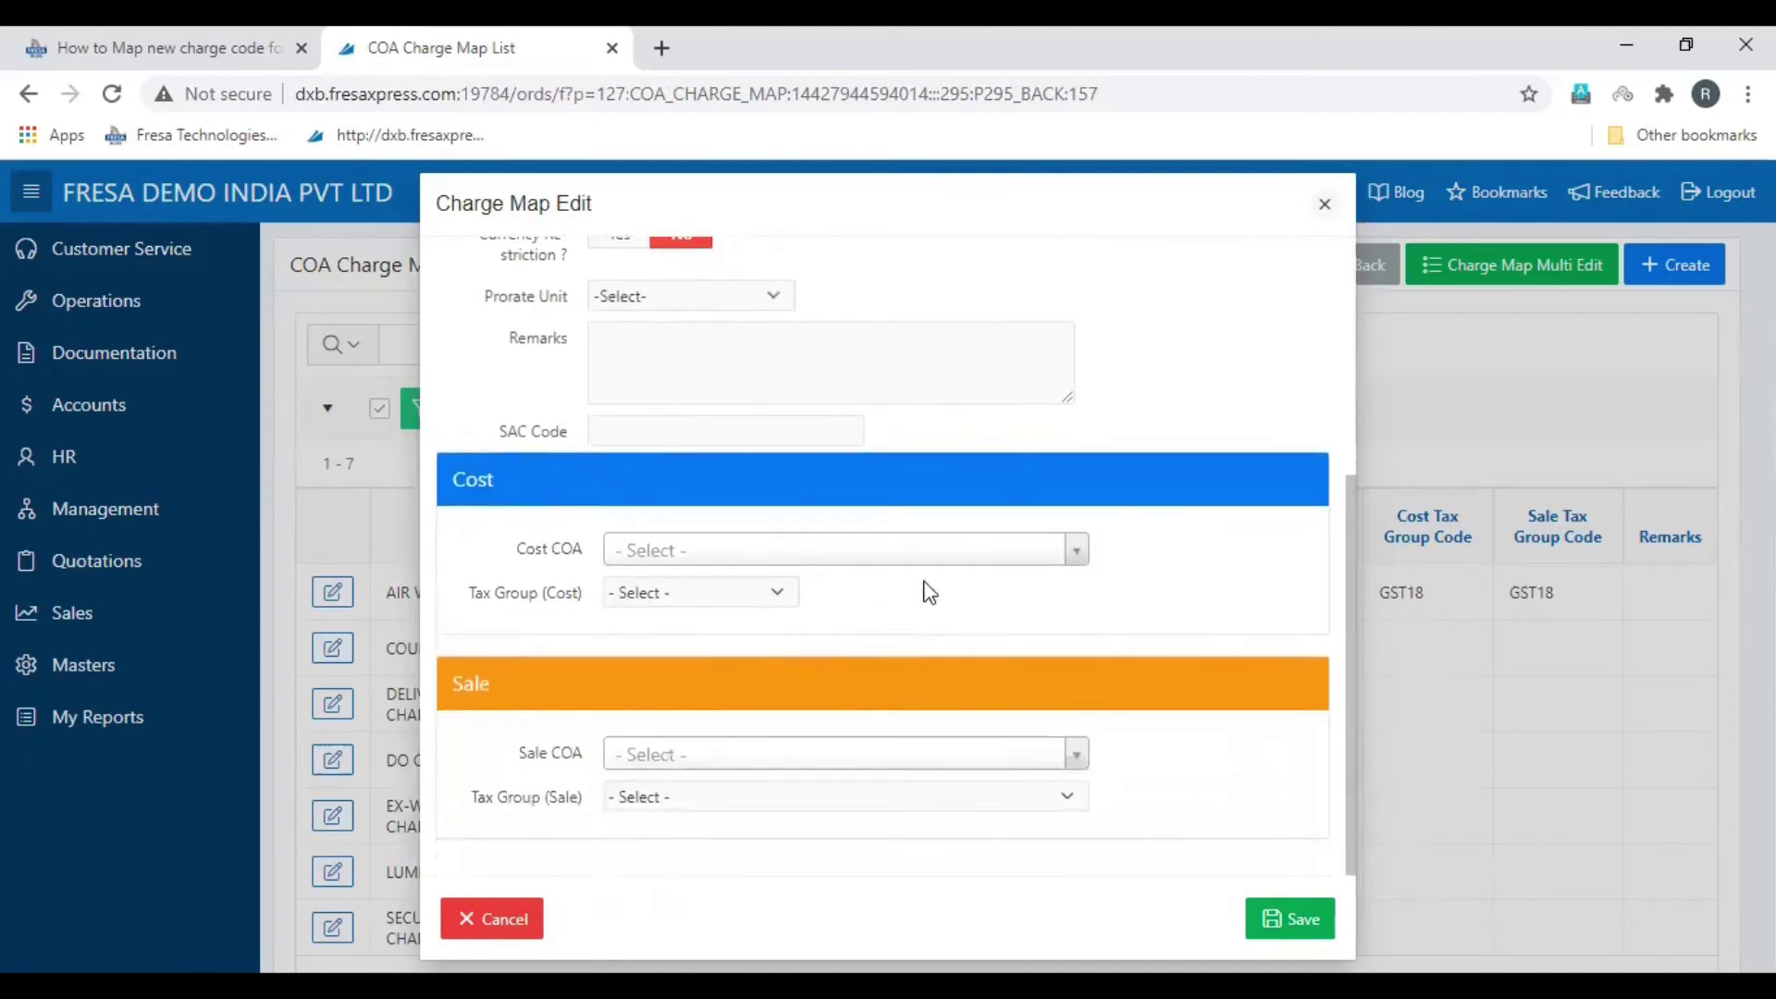
- Set the cost COA to COURIER EXPORT COST, leaving the cost tax group unset
{"action": "left_click", "coordinate": [966, 568]}
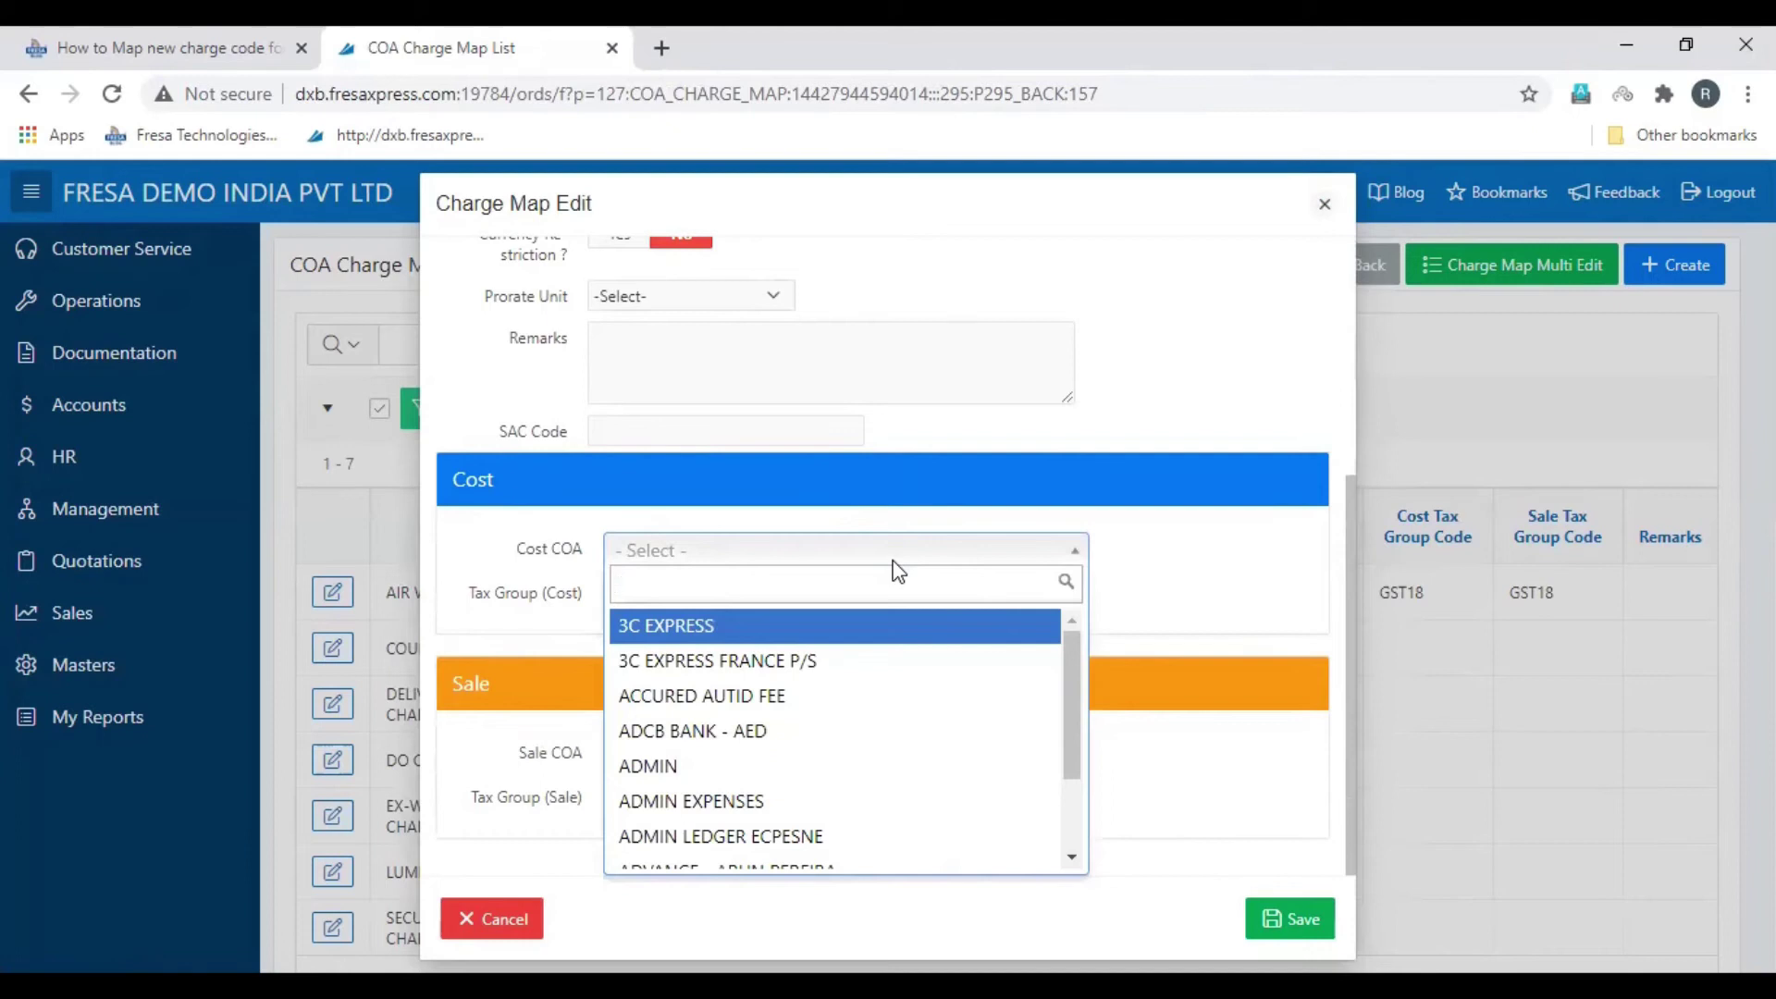
{"action": "type", "text": "COURIER EXPORT"}
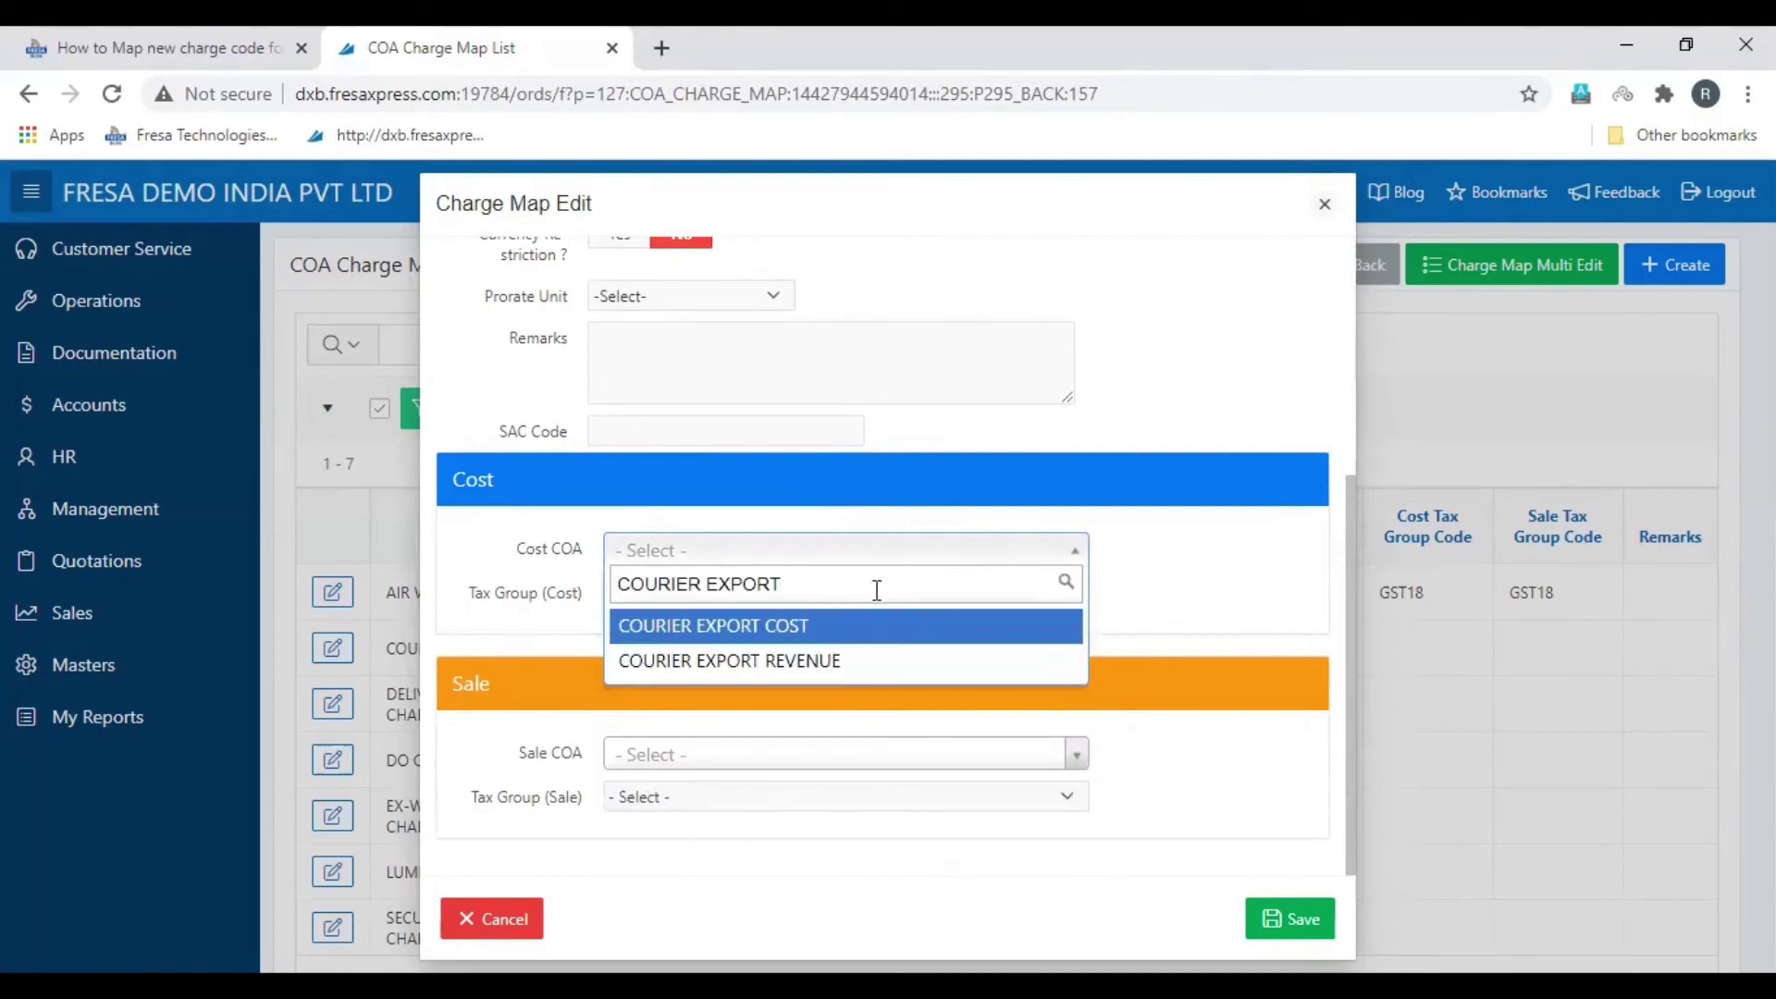
{"action": "left_click", "coordinate": [844, 627]}
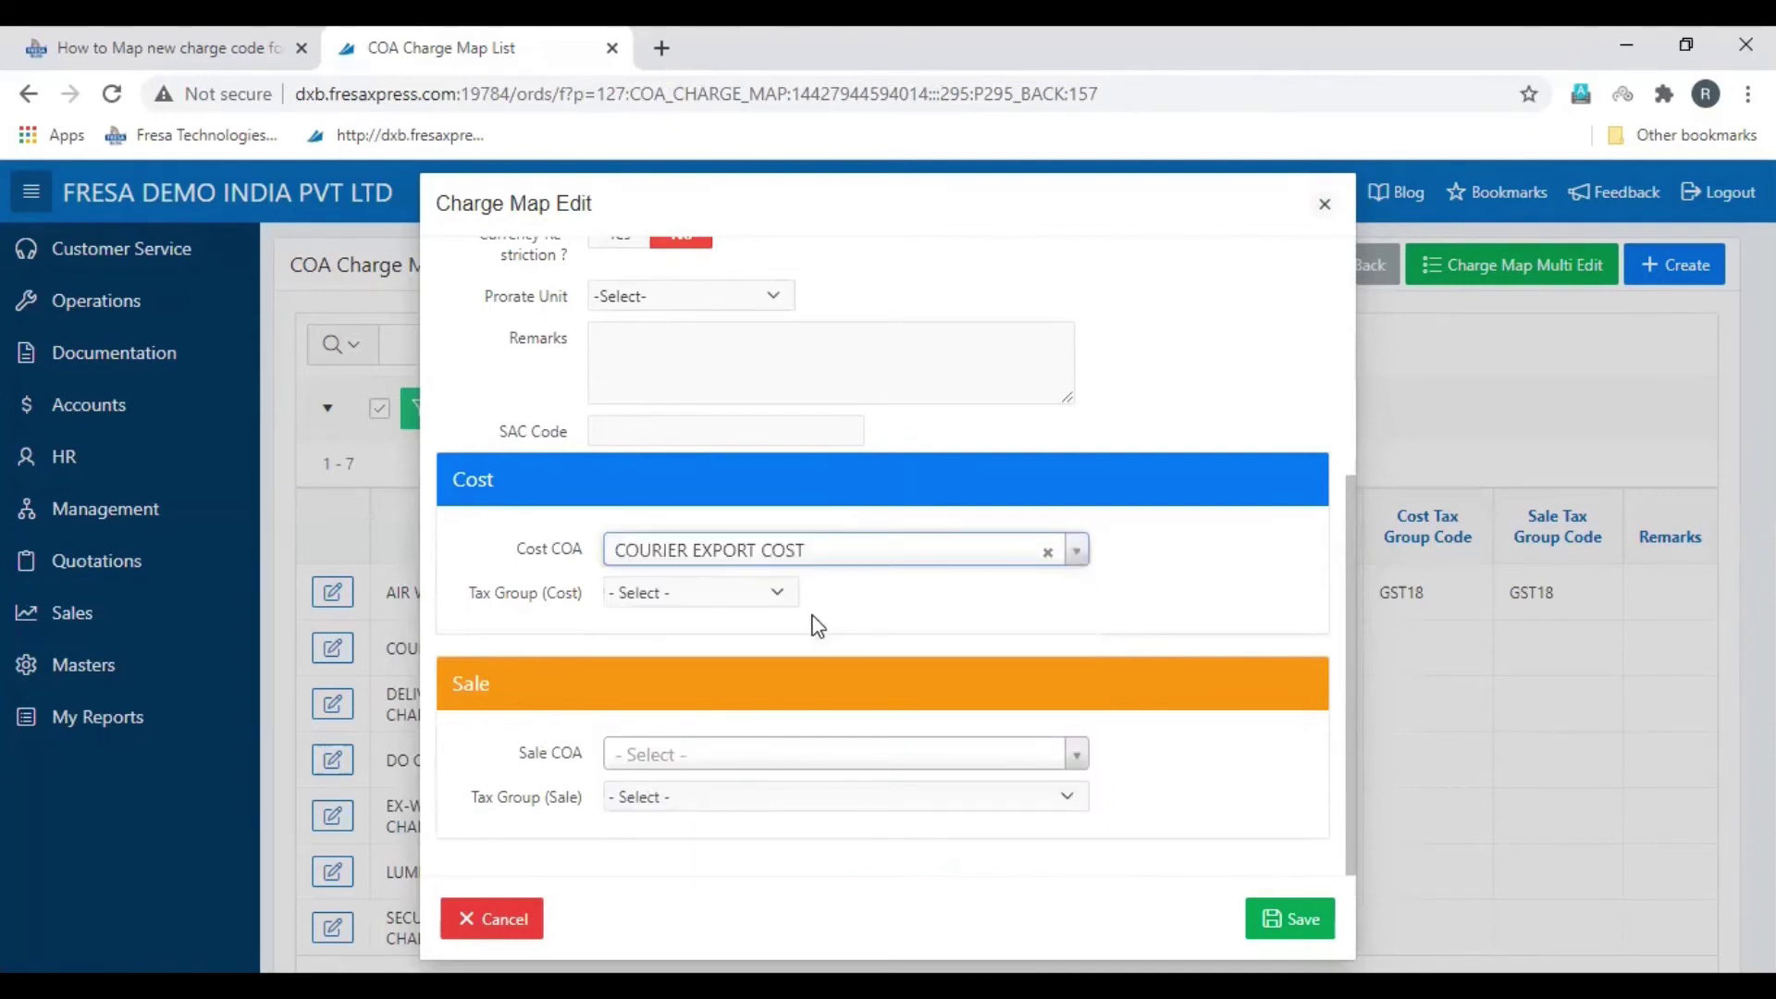
{"action": "left_click", "coordinate": [757, 599]}
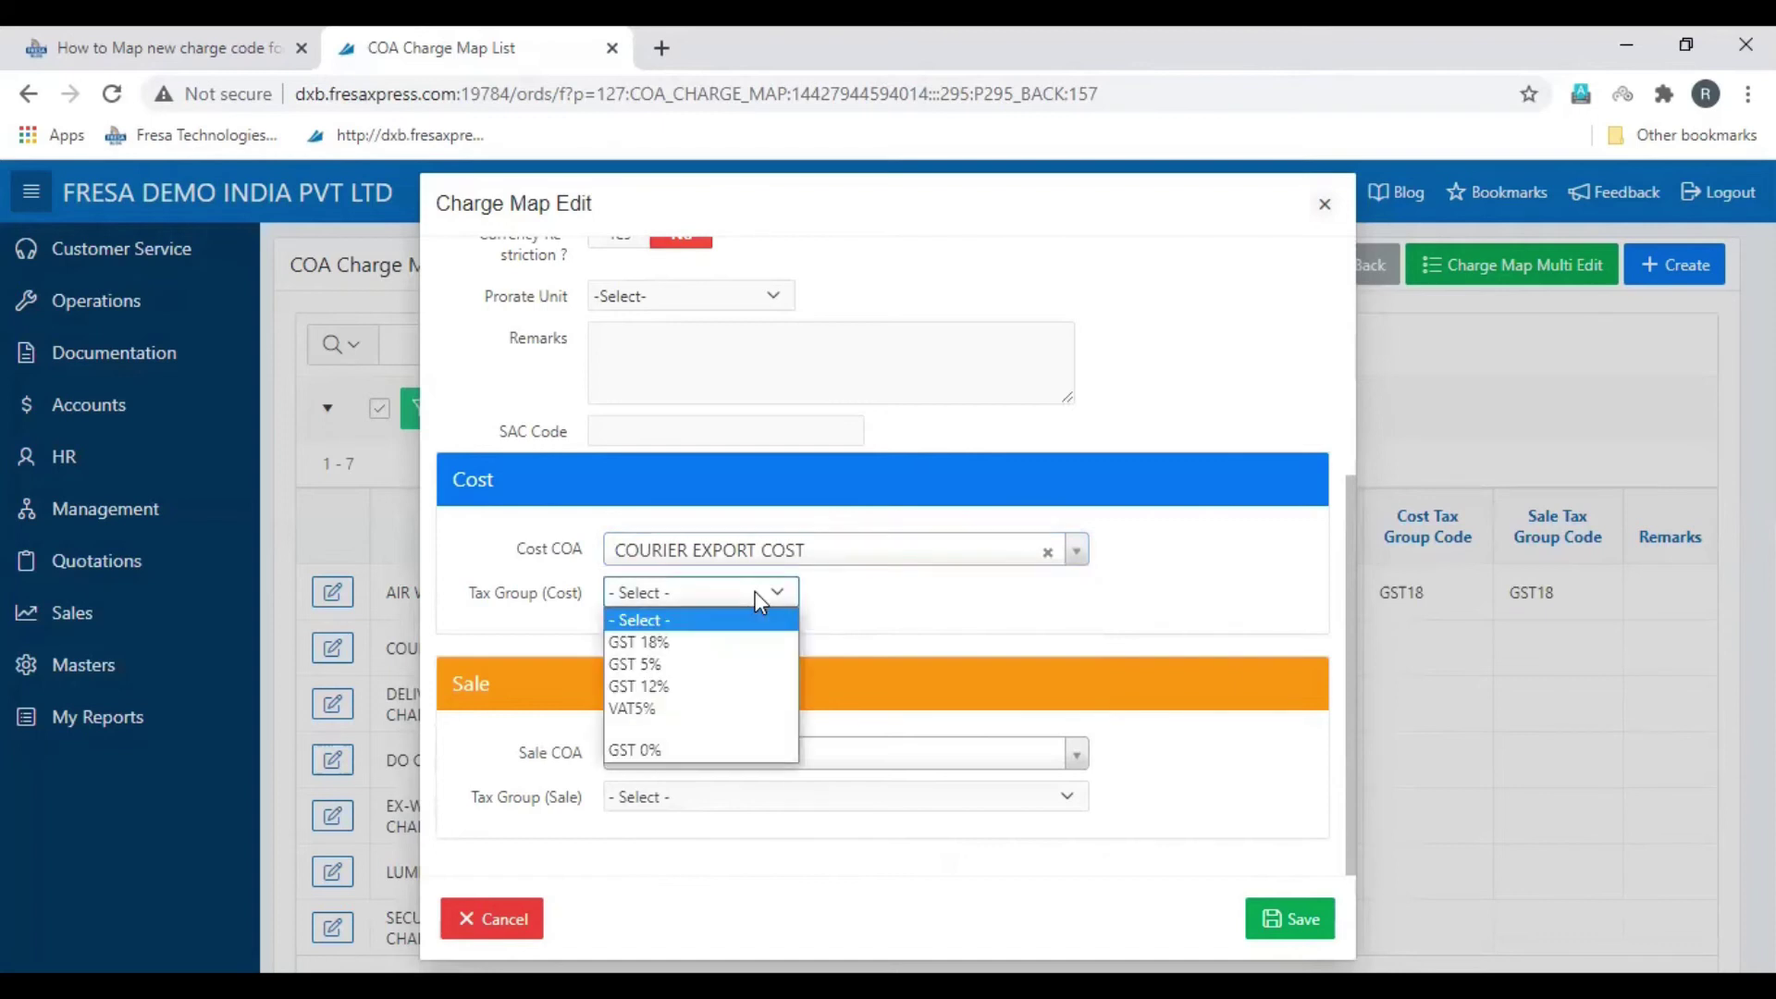
{"action": "left_click", "coordinate": [755, 591]}
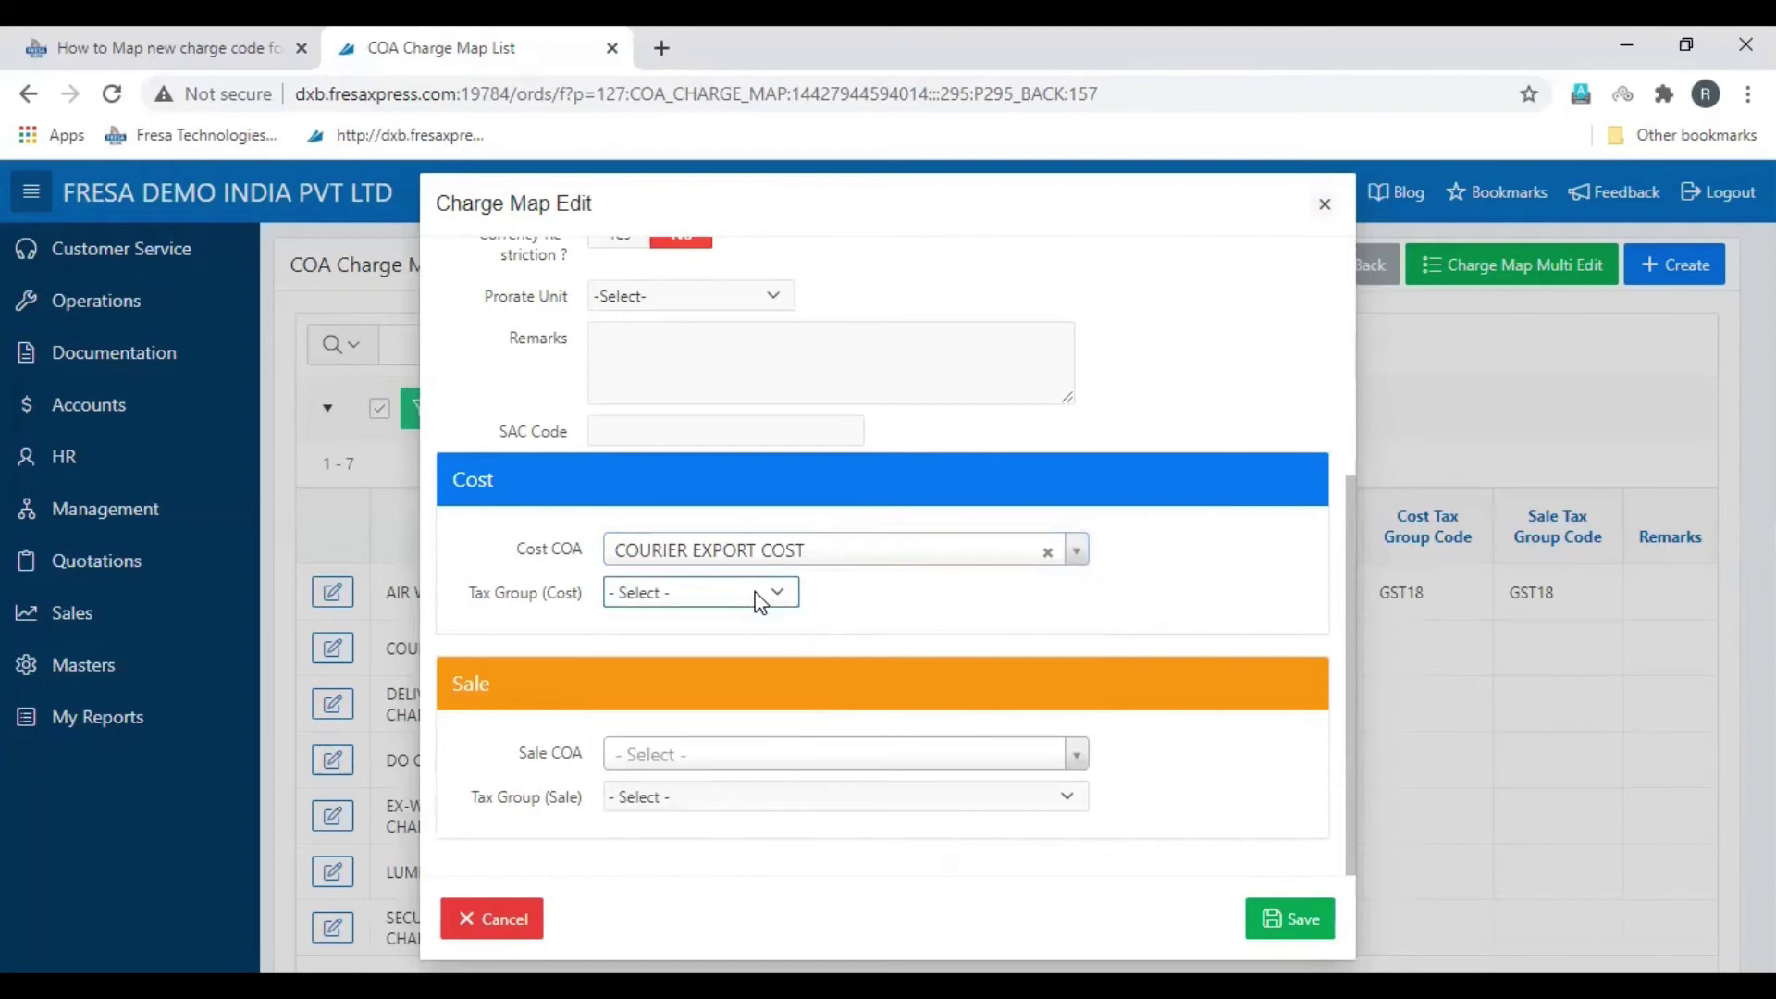
- Set the sale COA to COURIER EXPORT REVENUE with no tax group, and save the mapping
{"action": "left_click", "coordinate": [935, 757]}
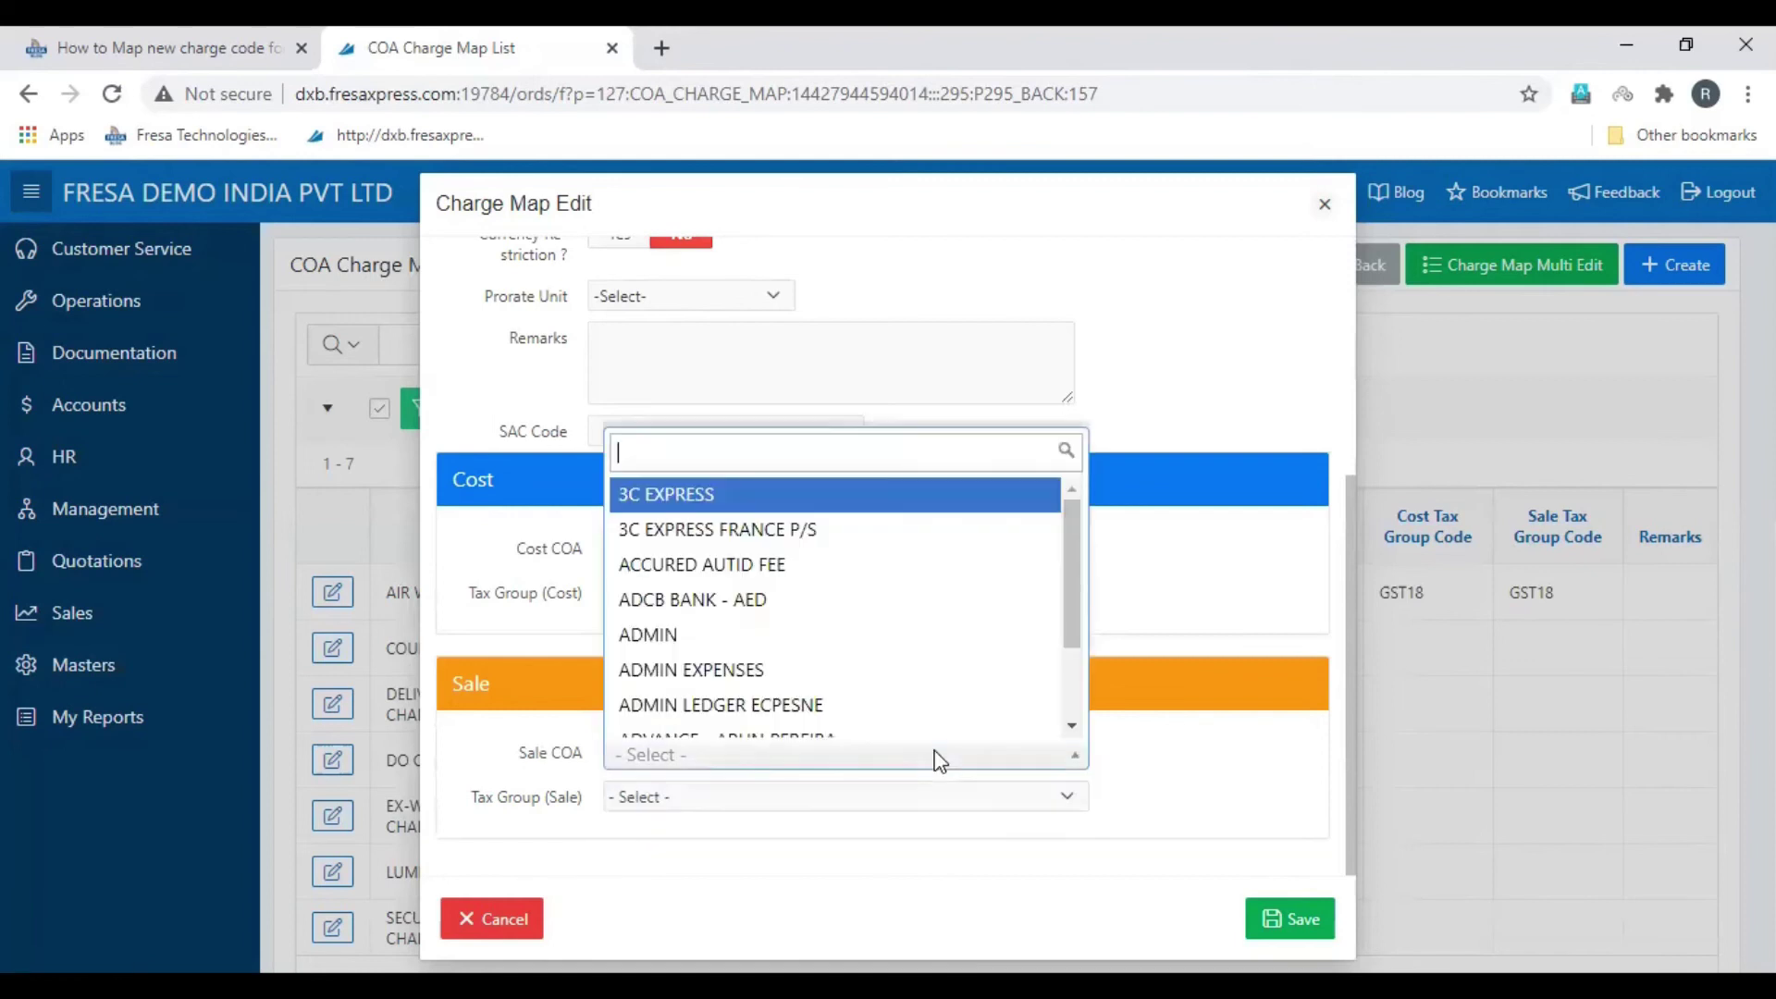
{"action": "type", "text": "COURIER EXPORT"}
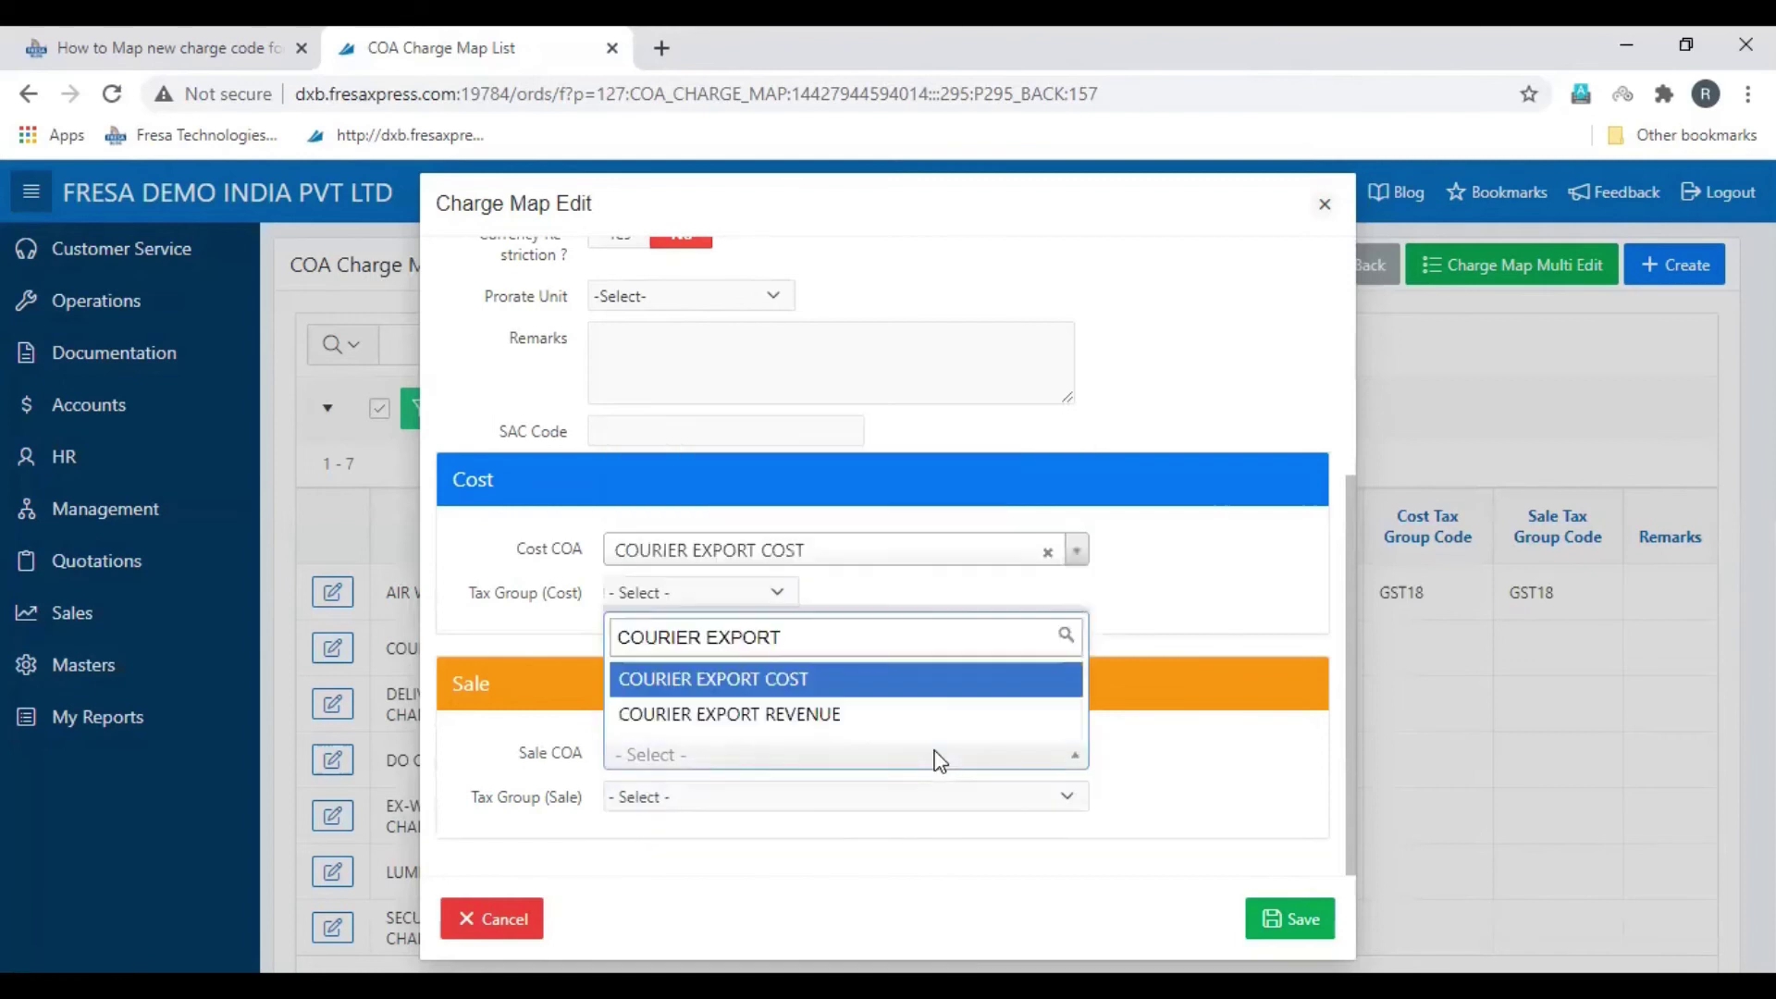
{"action": "left_click", "coordinate": [860, 716]}
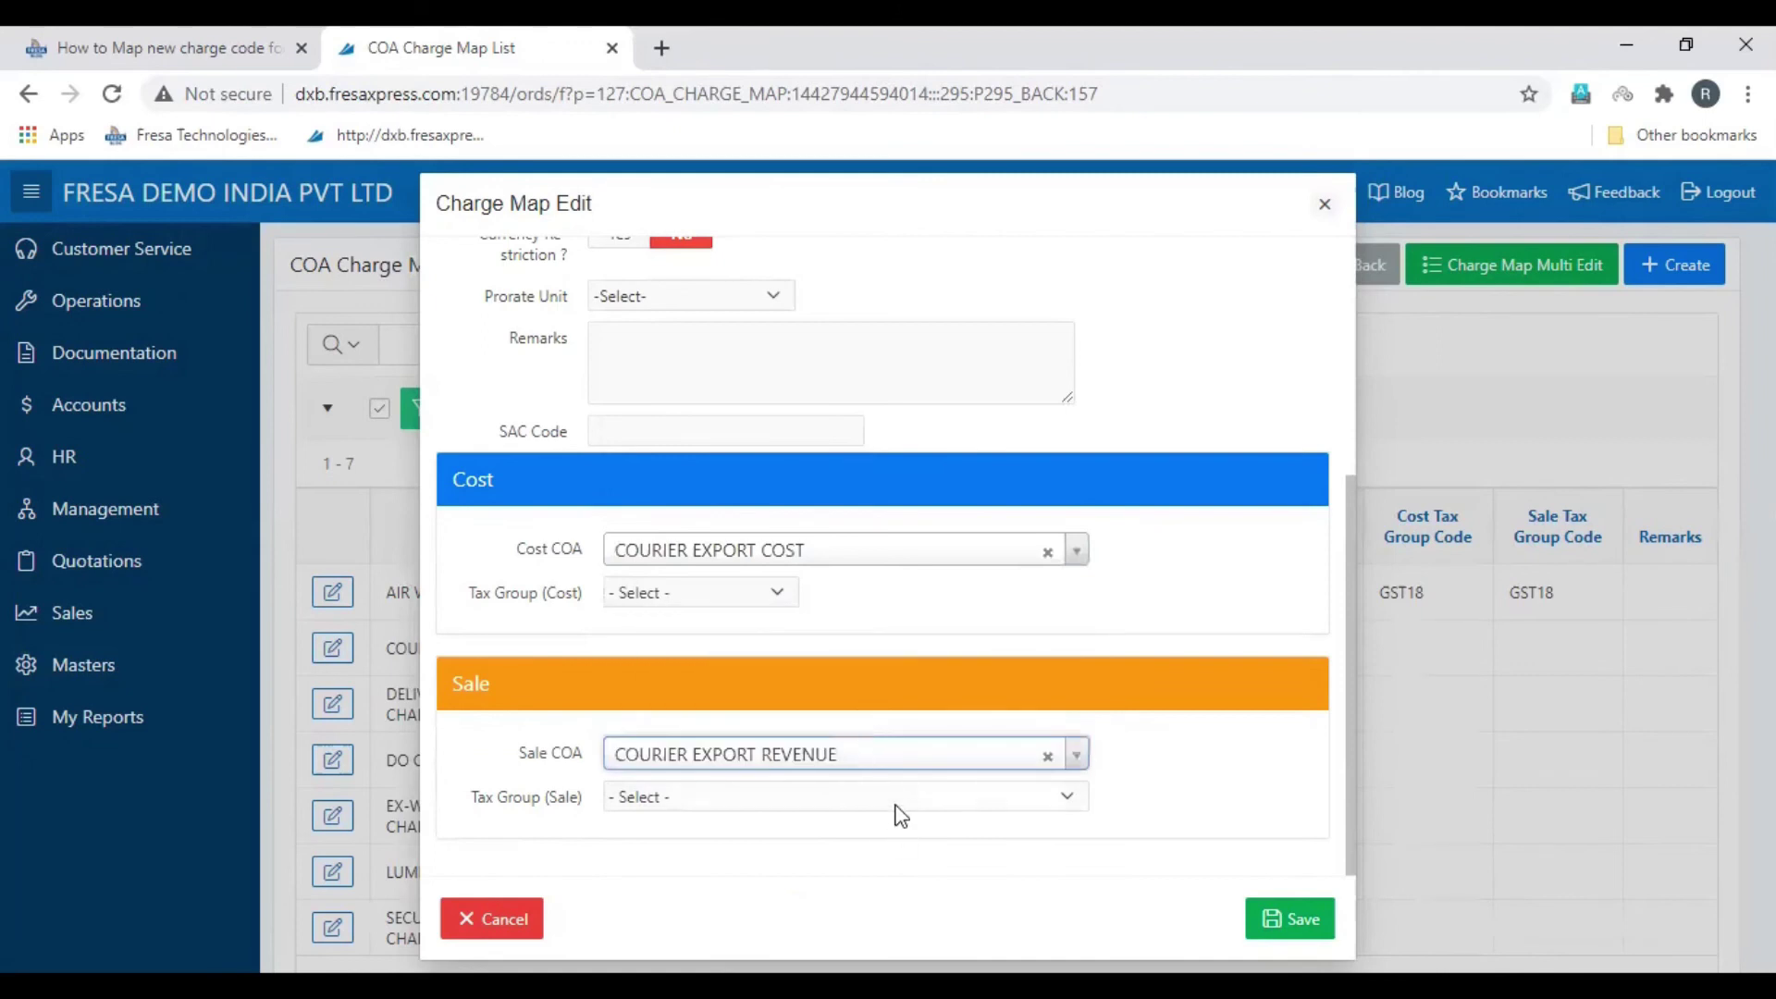
{"action": "left_click", "coordinate": [895, 804]}
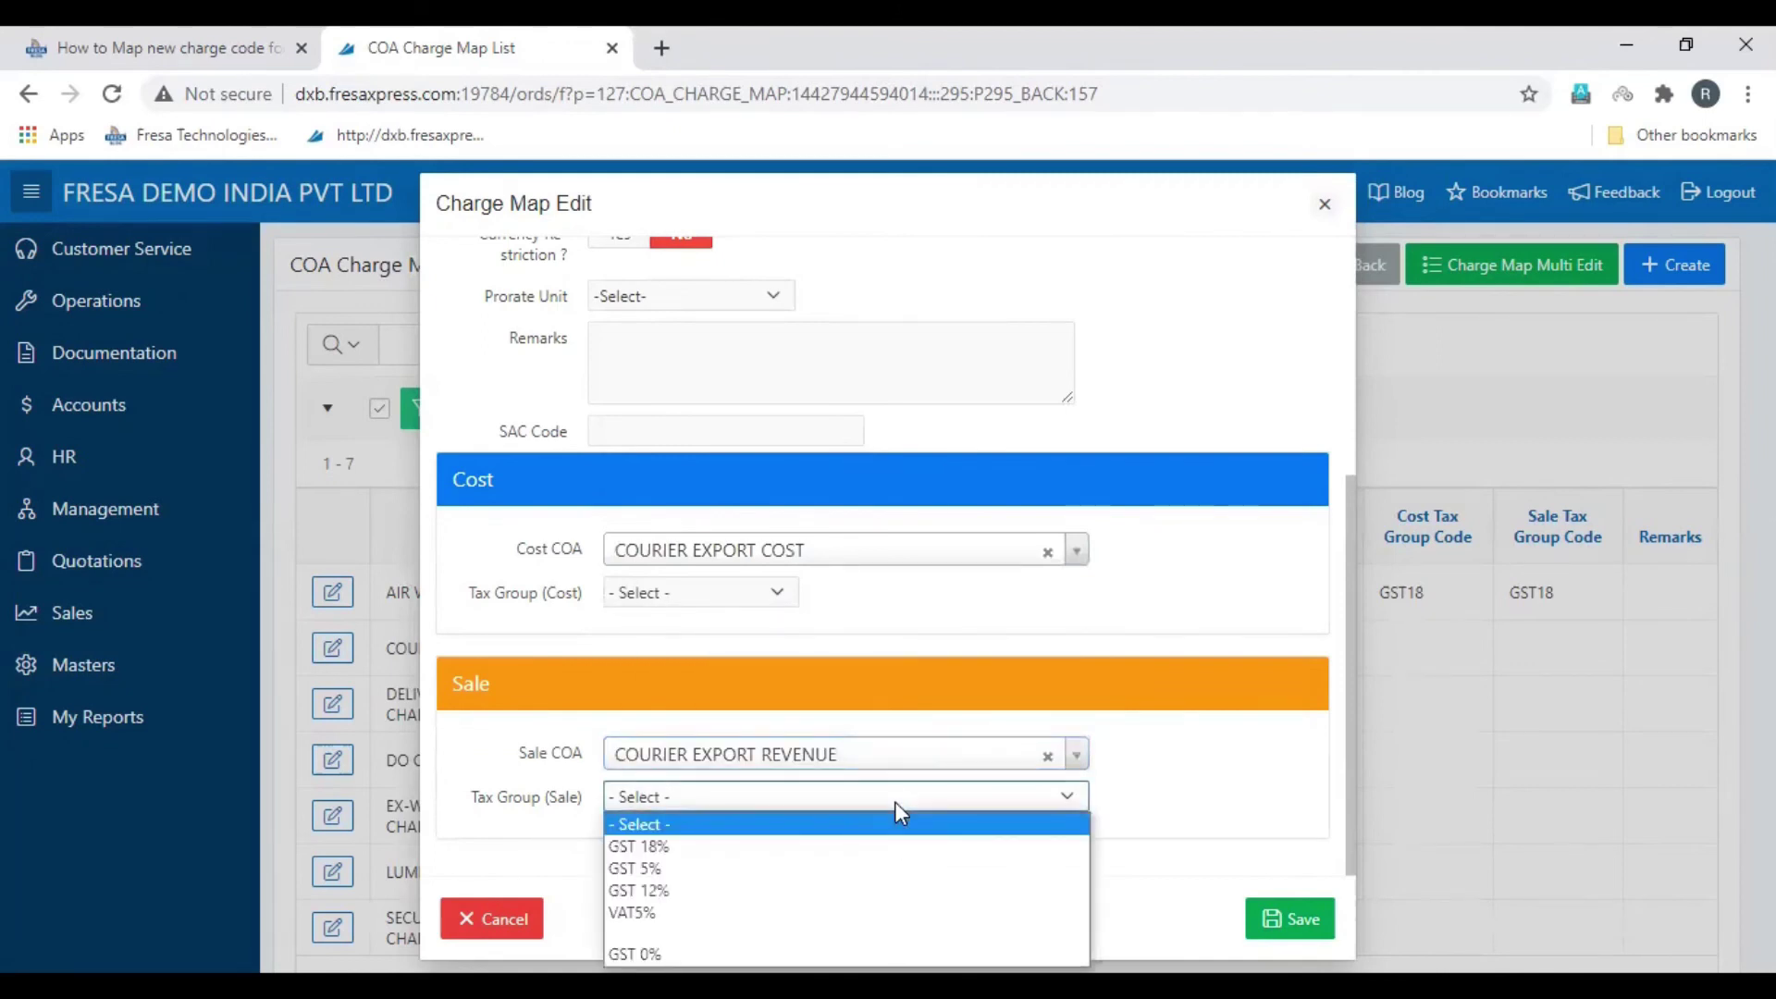
{"action": "left_click", "coordinate": [1303, 925]}
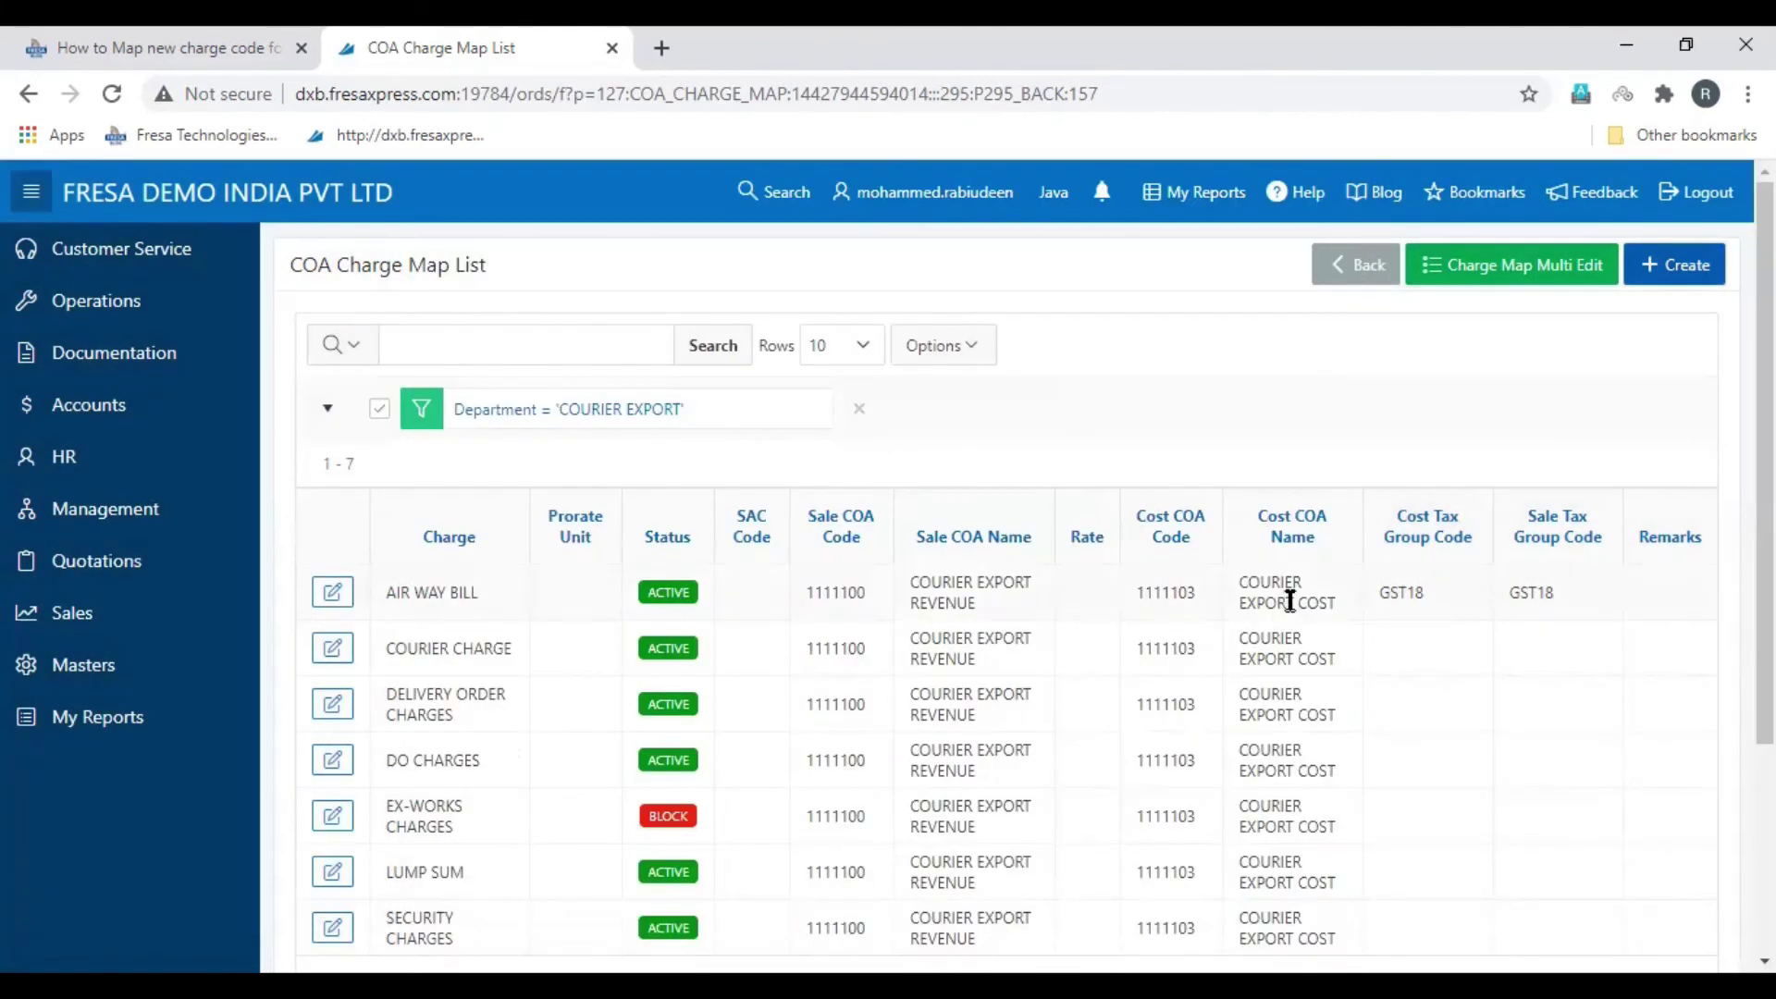